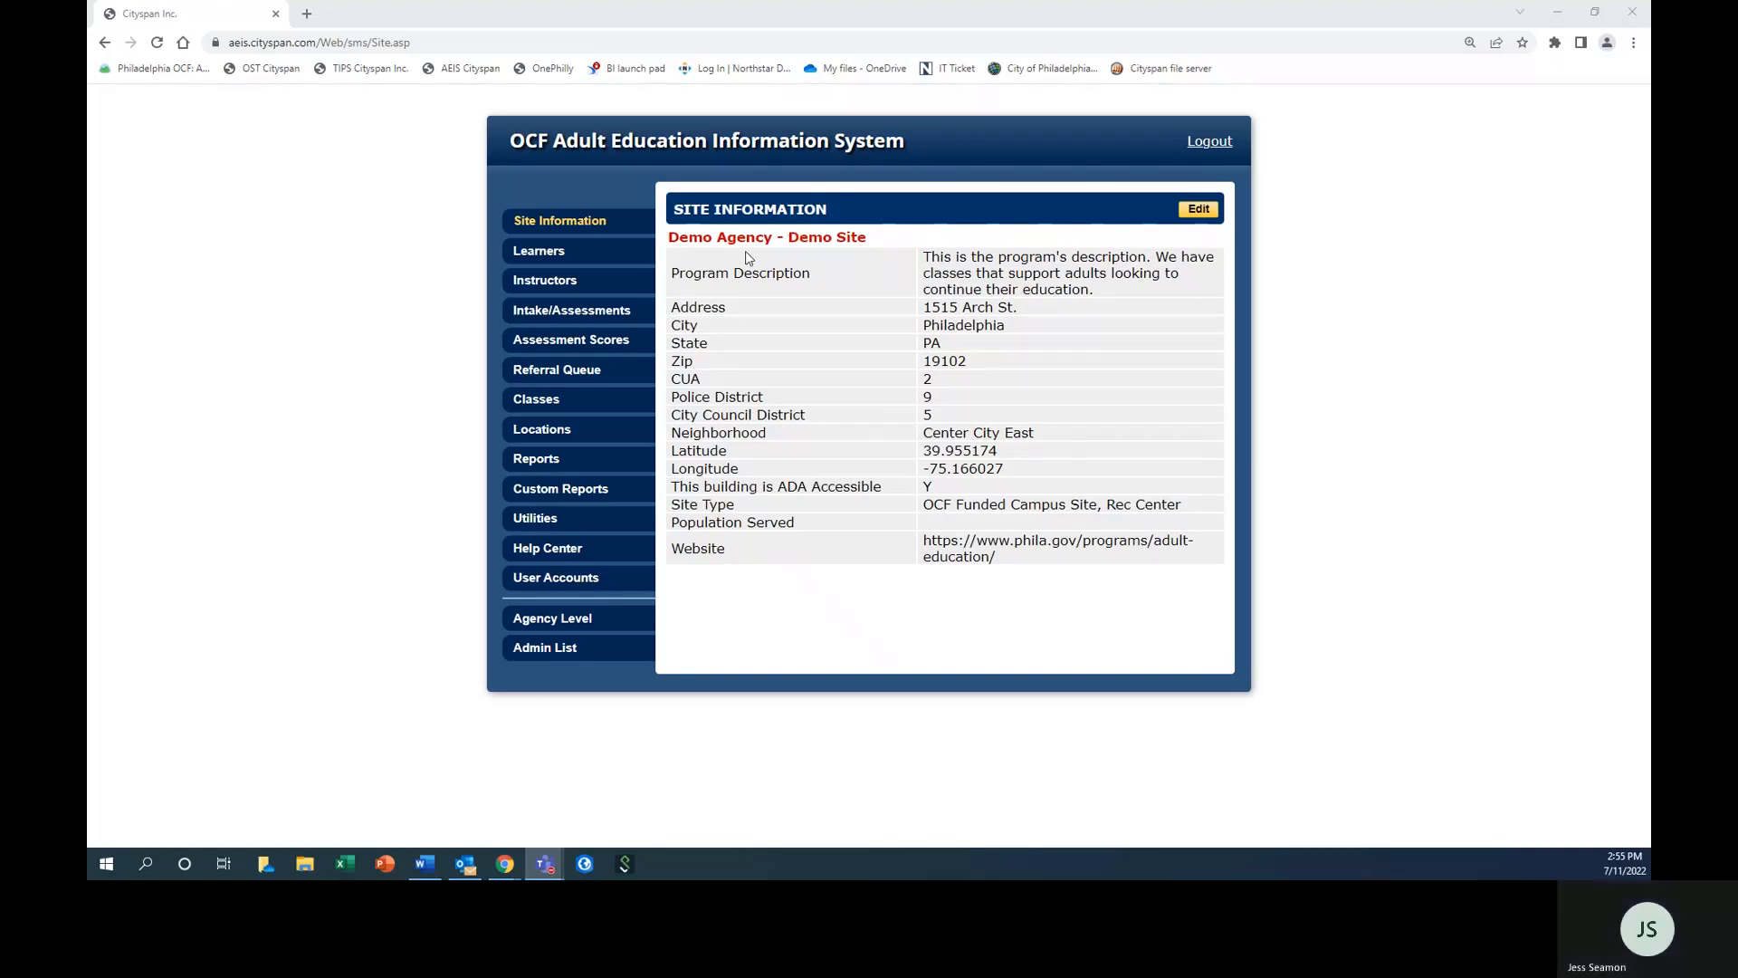
# Start a new intake assessment named "Intake and Assessment" for year FY 22-23 and the Summer term.
pyautogui.click(575, 317)
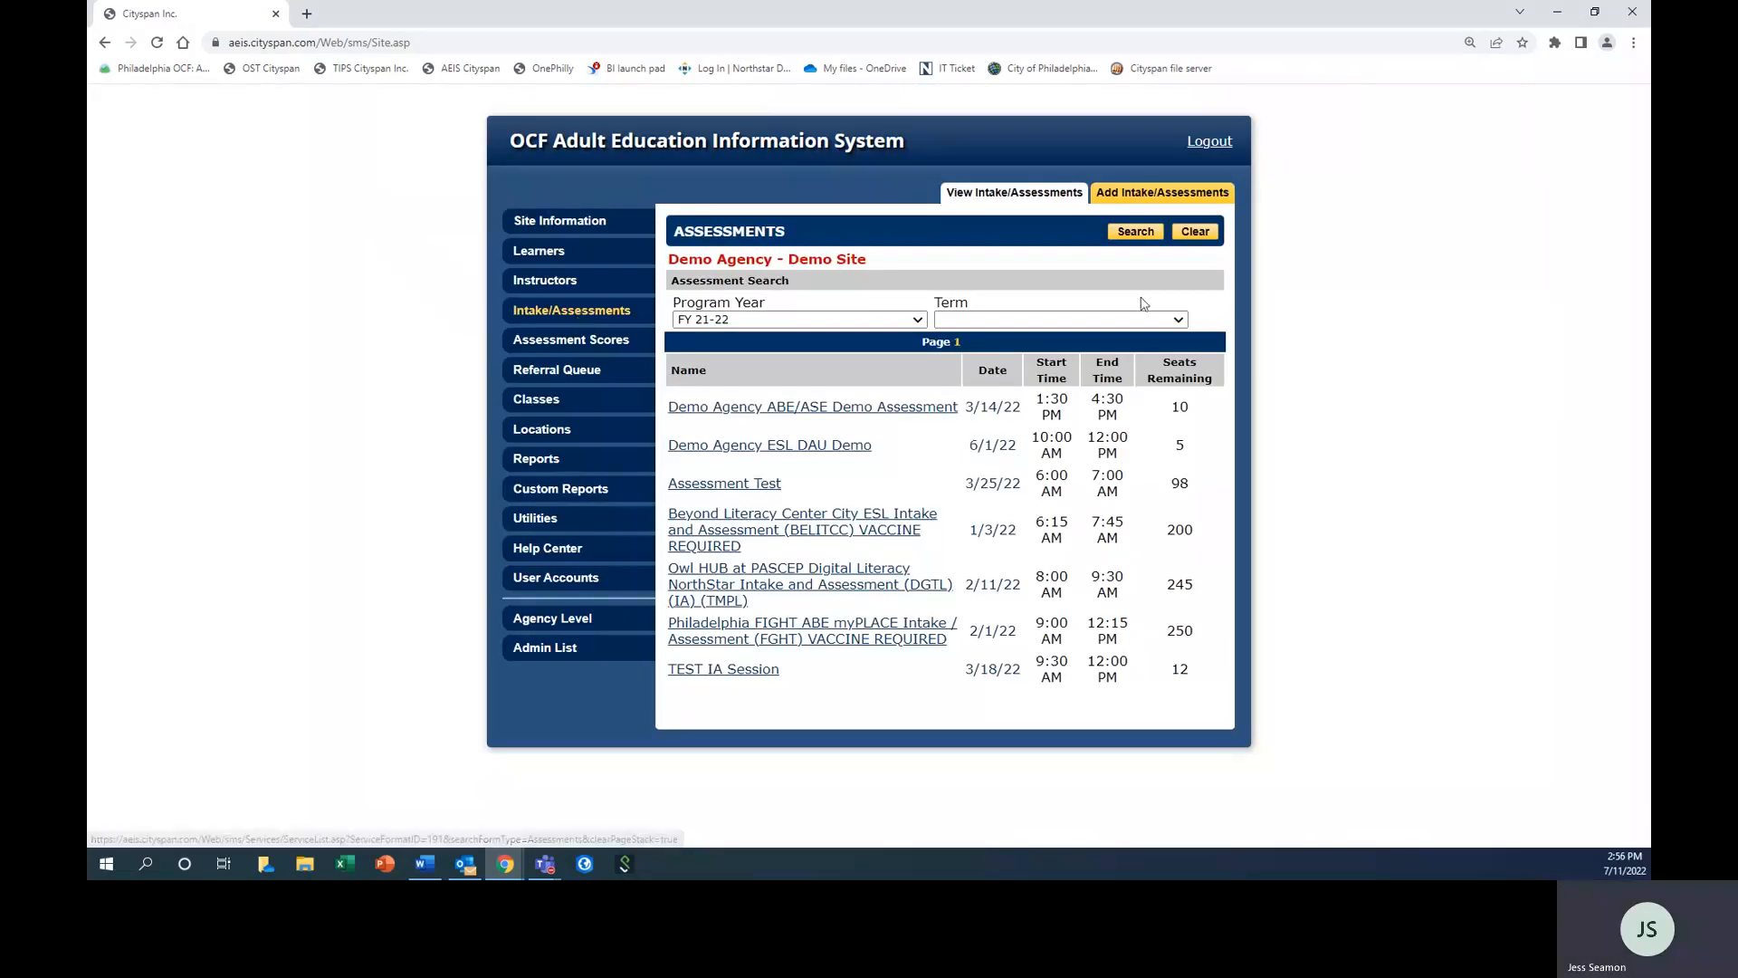
pyautogui.click(1212, 195)
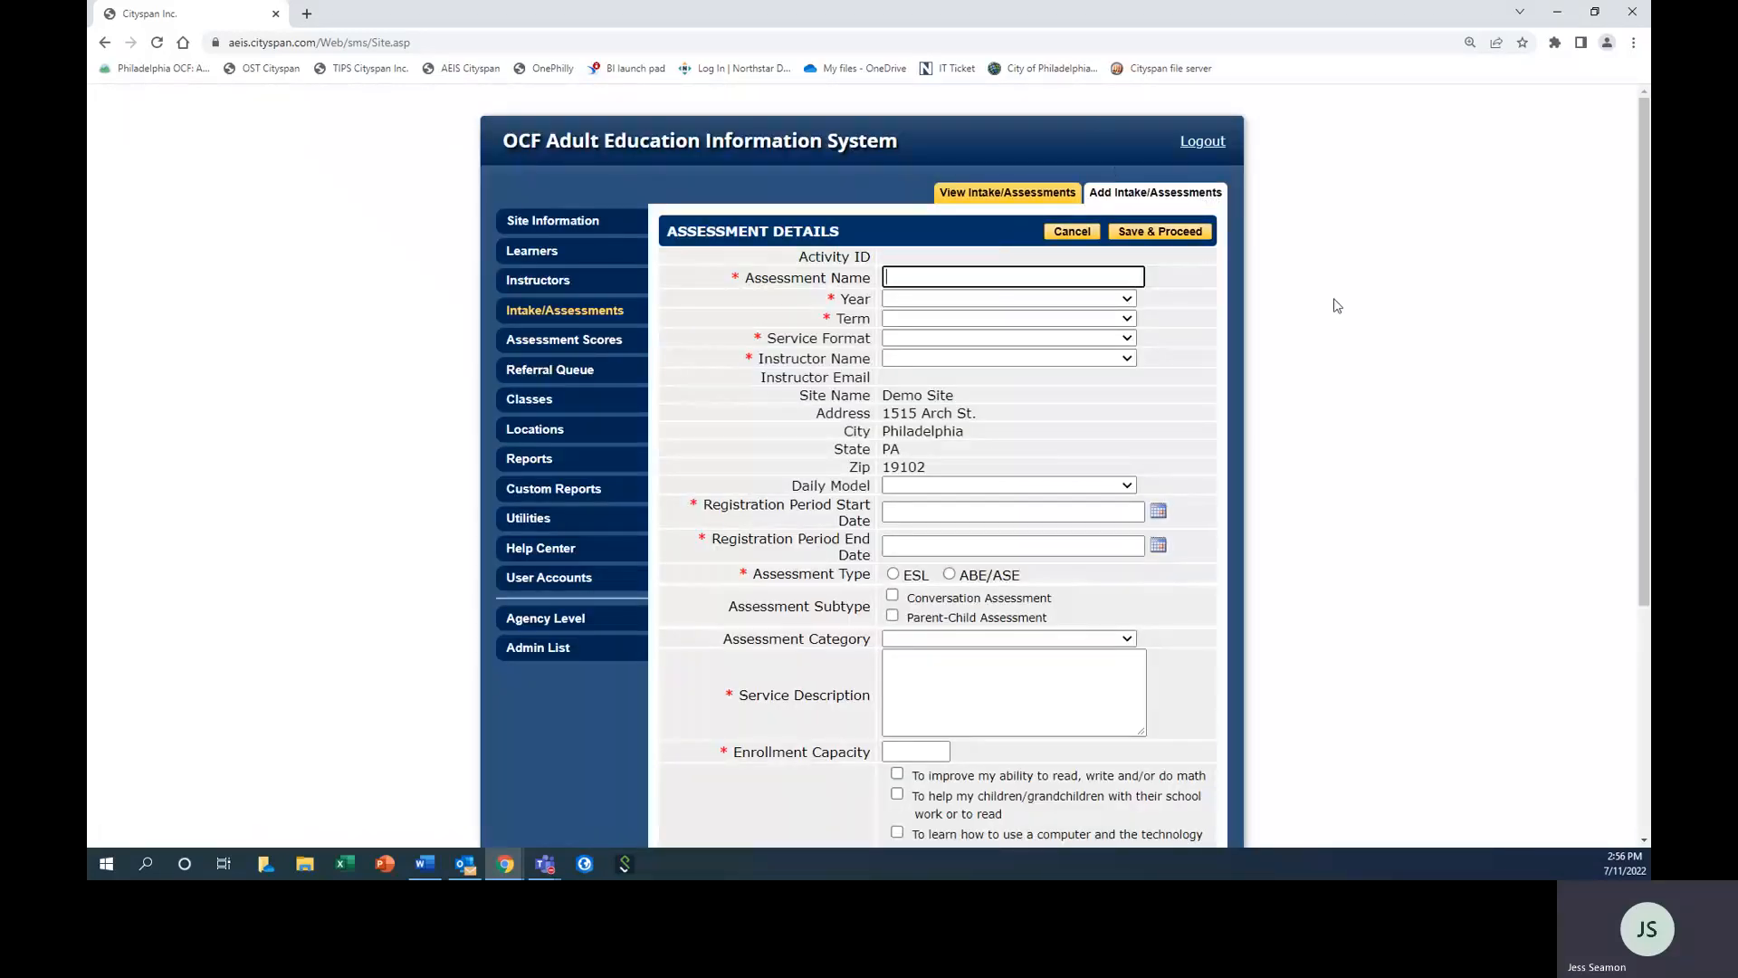
pyautogui.click(910, 282)
pyautogui.click(944, 301)
pyautogui.click(943, 301)
pyautogui.click(942, 331)
pyautogui.click(932, 318)
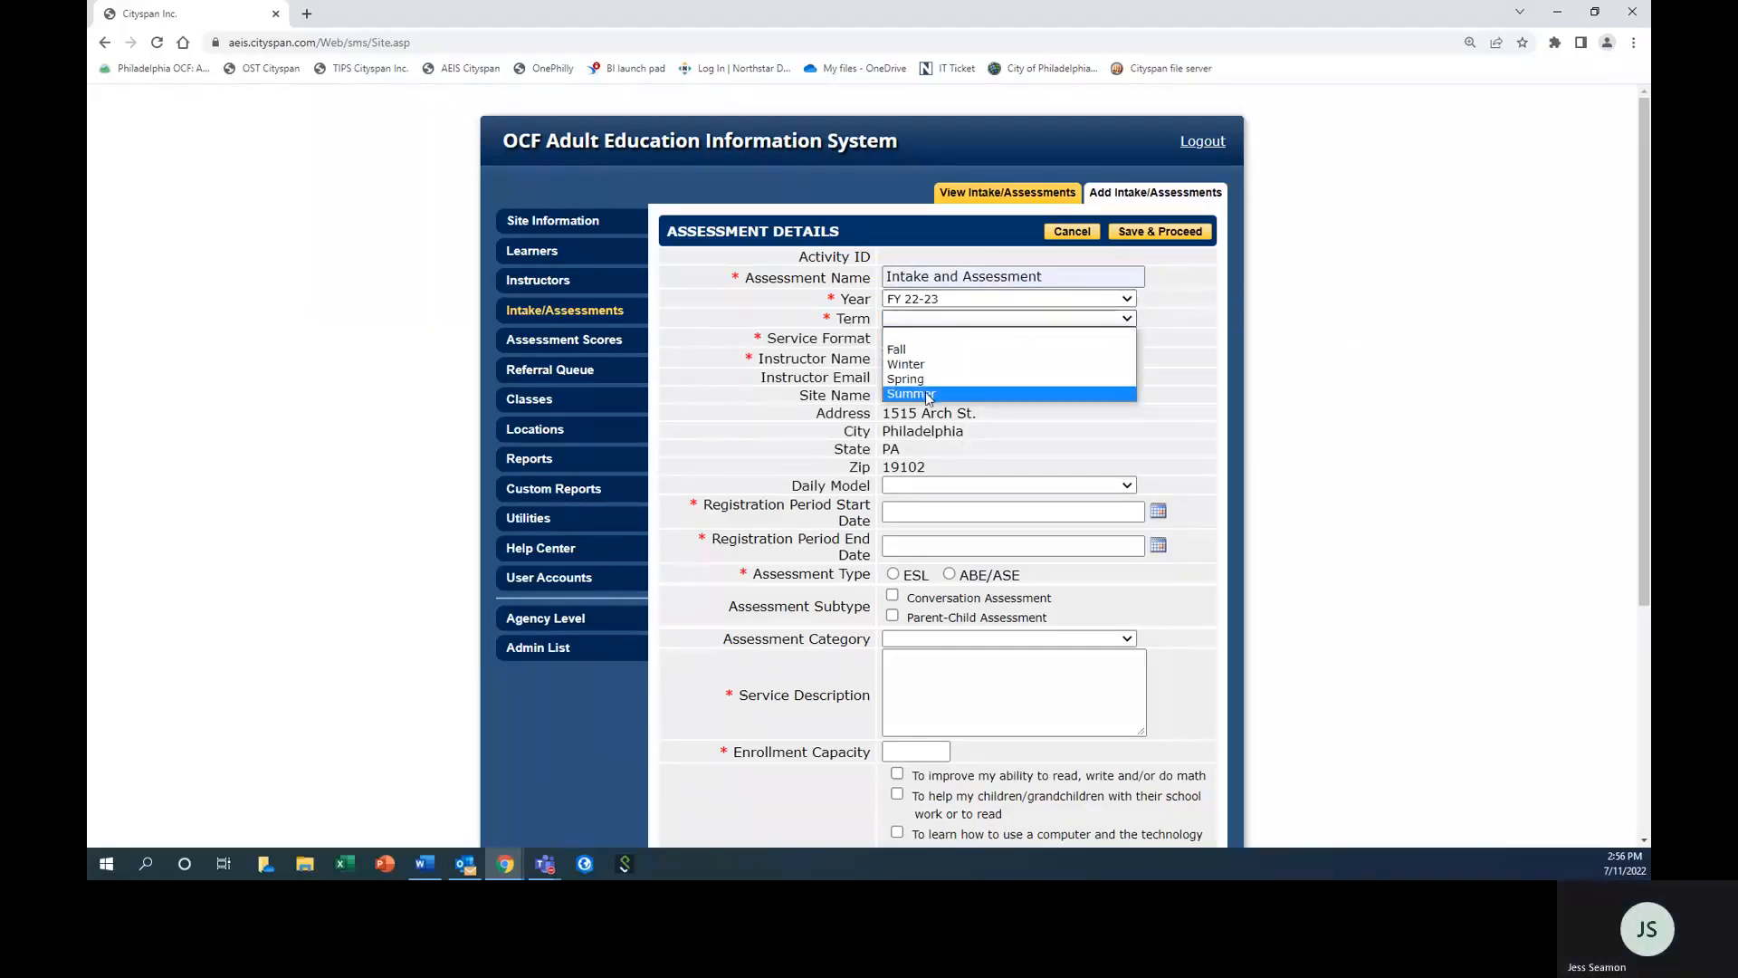
pyautogui.click(928, 394)
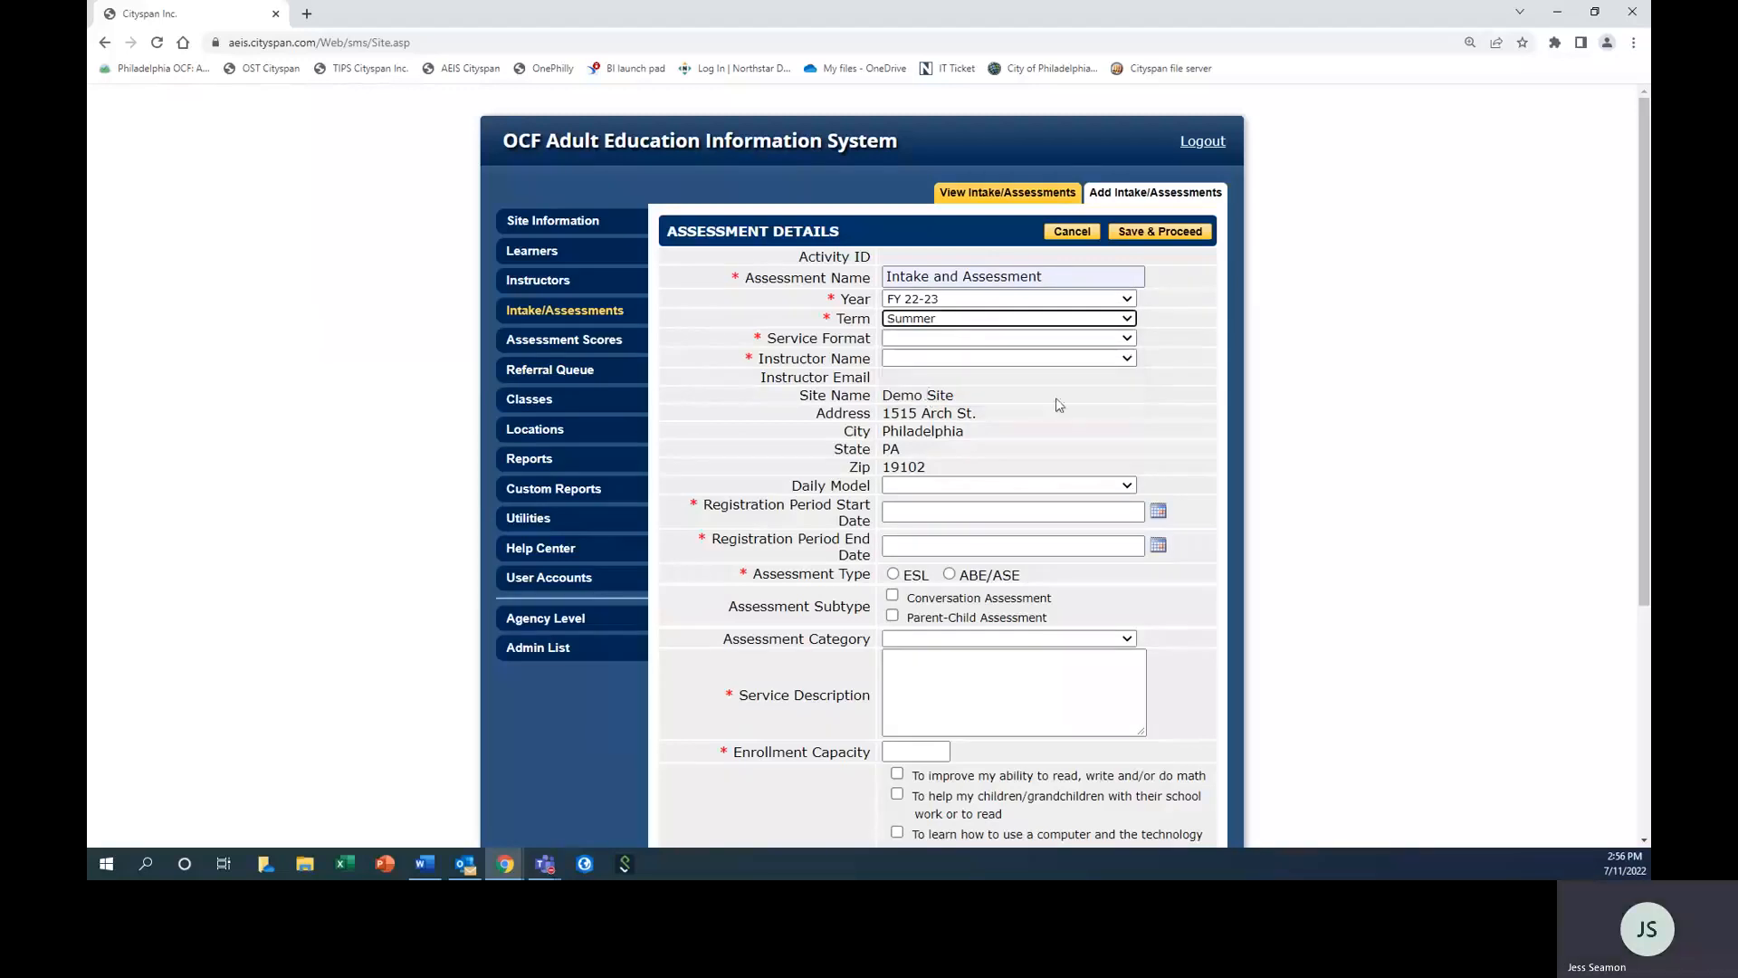
# Set the assessment's service format to In-Person and assign the test instructor.
pyautogui.click(910, 337)
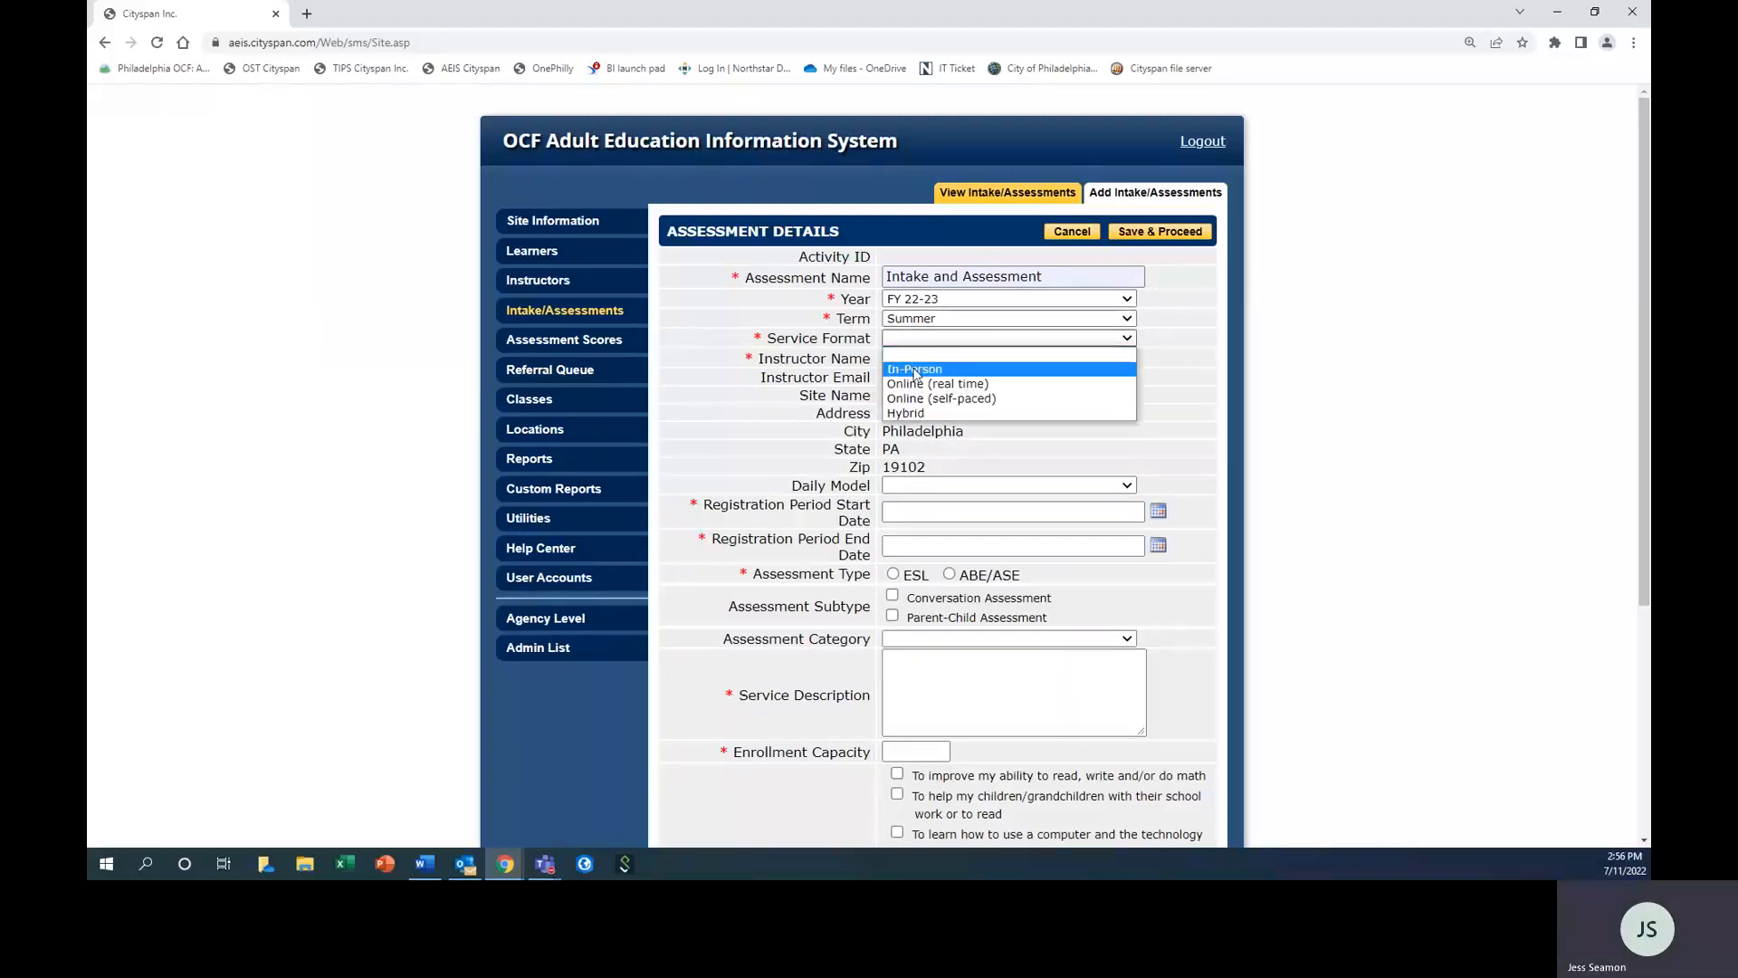
pyautogui.click(914, 368)
pyautogui.click(1005, 358)
pyautogui.click(977, 384)
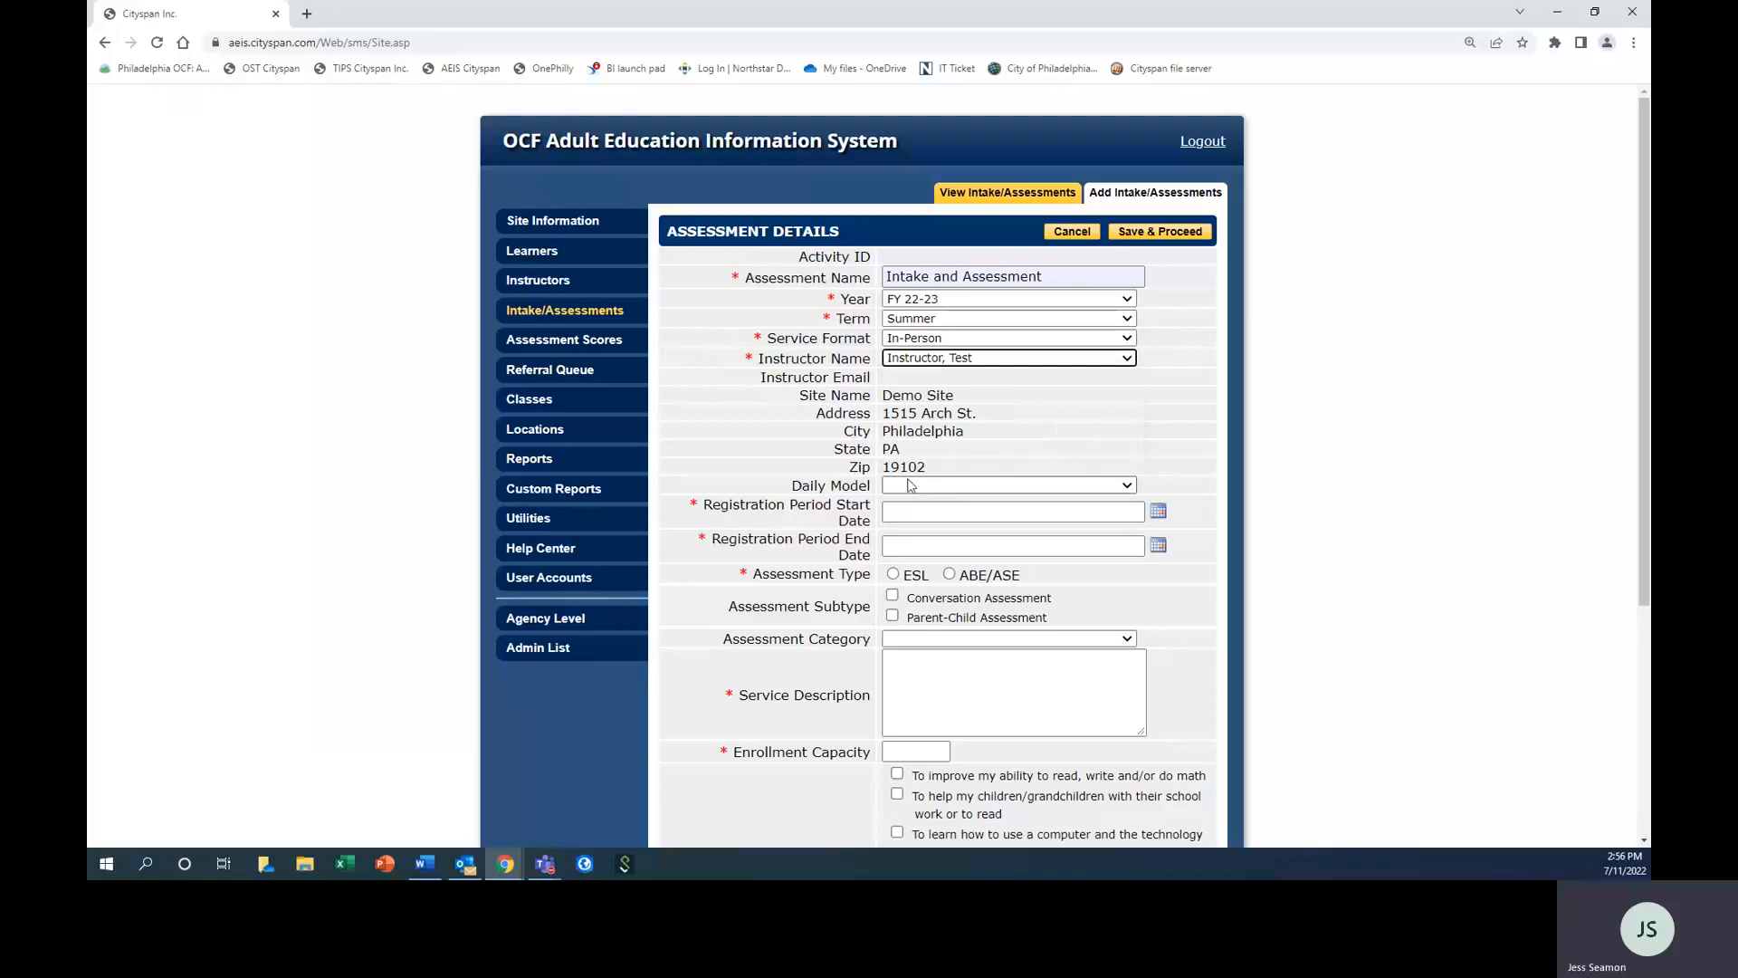
# Set the assessment's registration period from 7/1/2022 to 7/14/2022 and its assessment type to ESL.
pyautogui.click(914, 512)
pyautogui.click(999, 608)
pyautogui.click(996, 546)
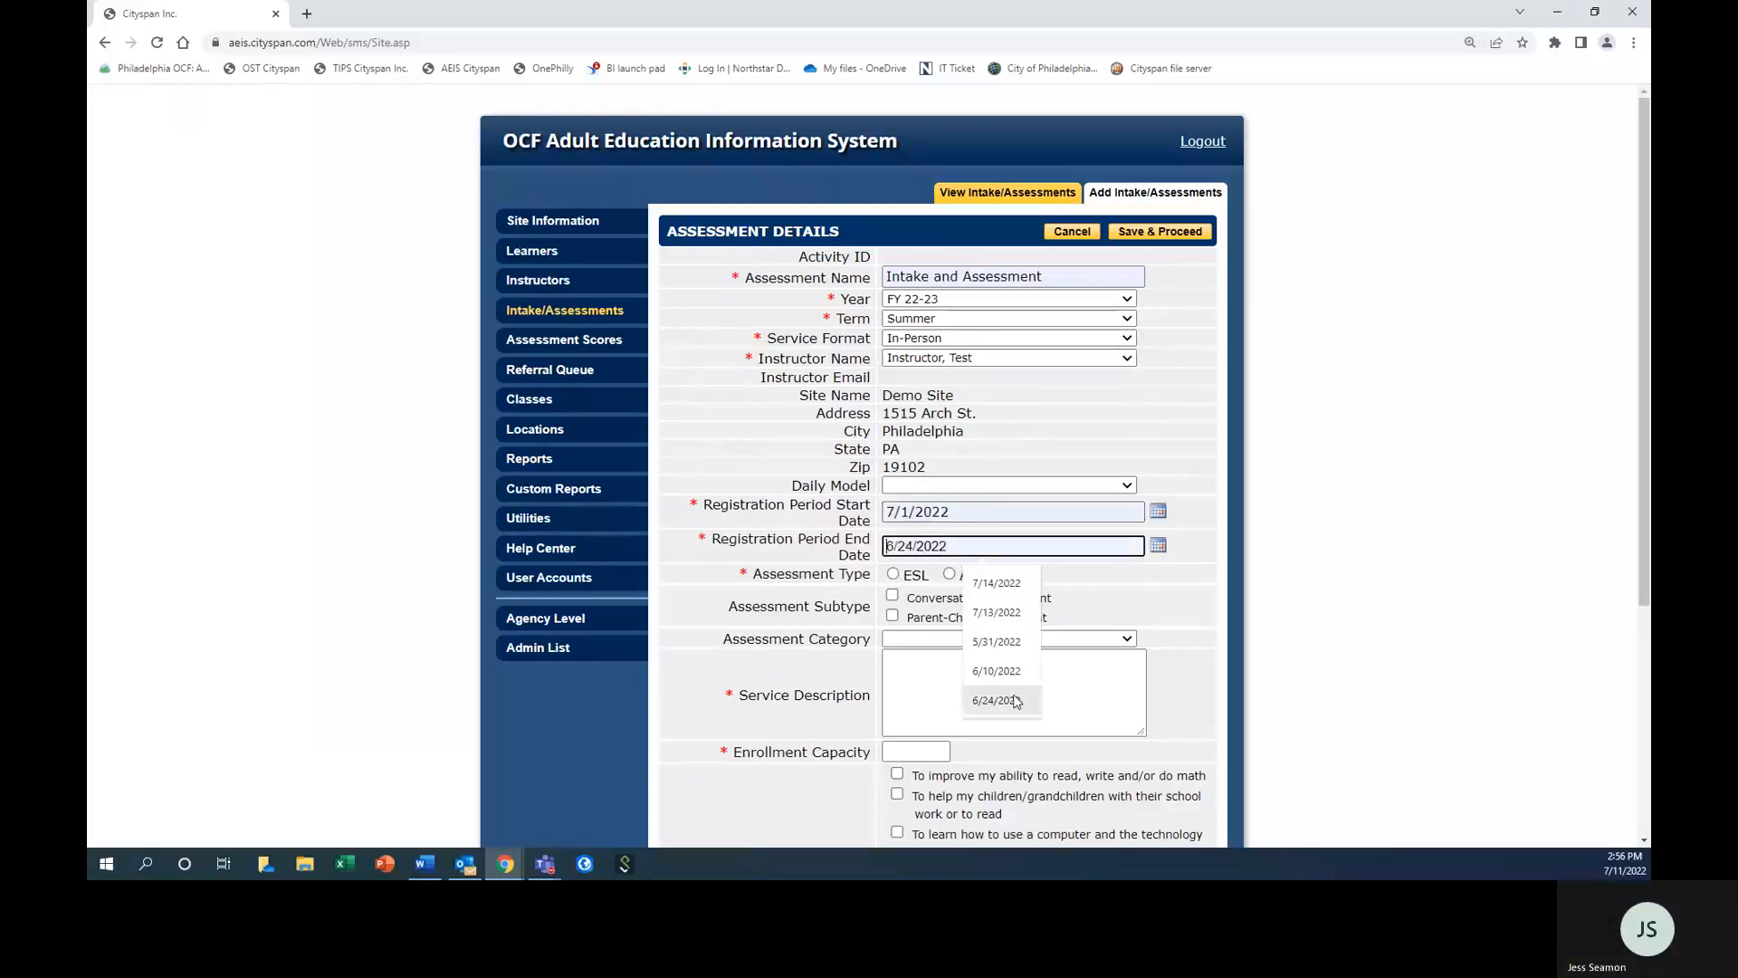
pyautogui.click(996, 583)
pyautogui.click(928, 576)
# Enter "test" as service description, an enrollment capacity of 12, and the learning goal about improving reading, writing and/or math.
pyautogui.click(910, 663)
pyautogui.write('test')
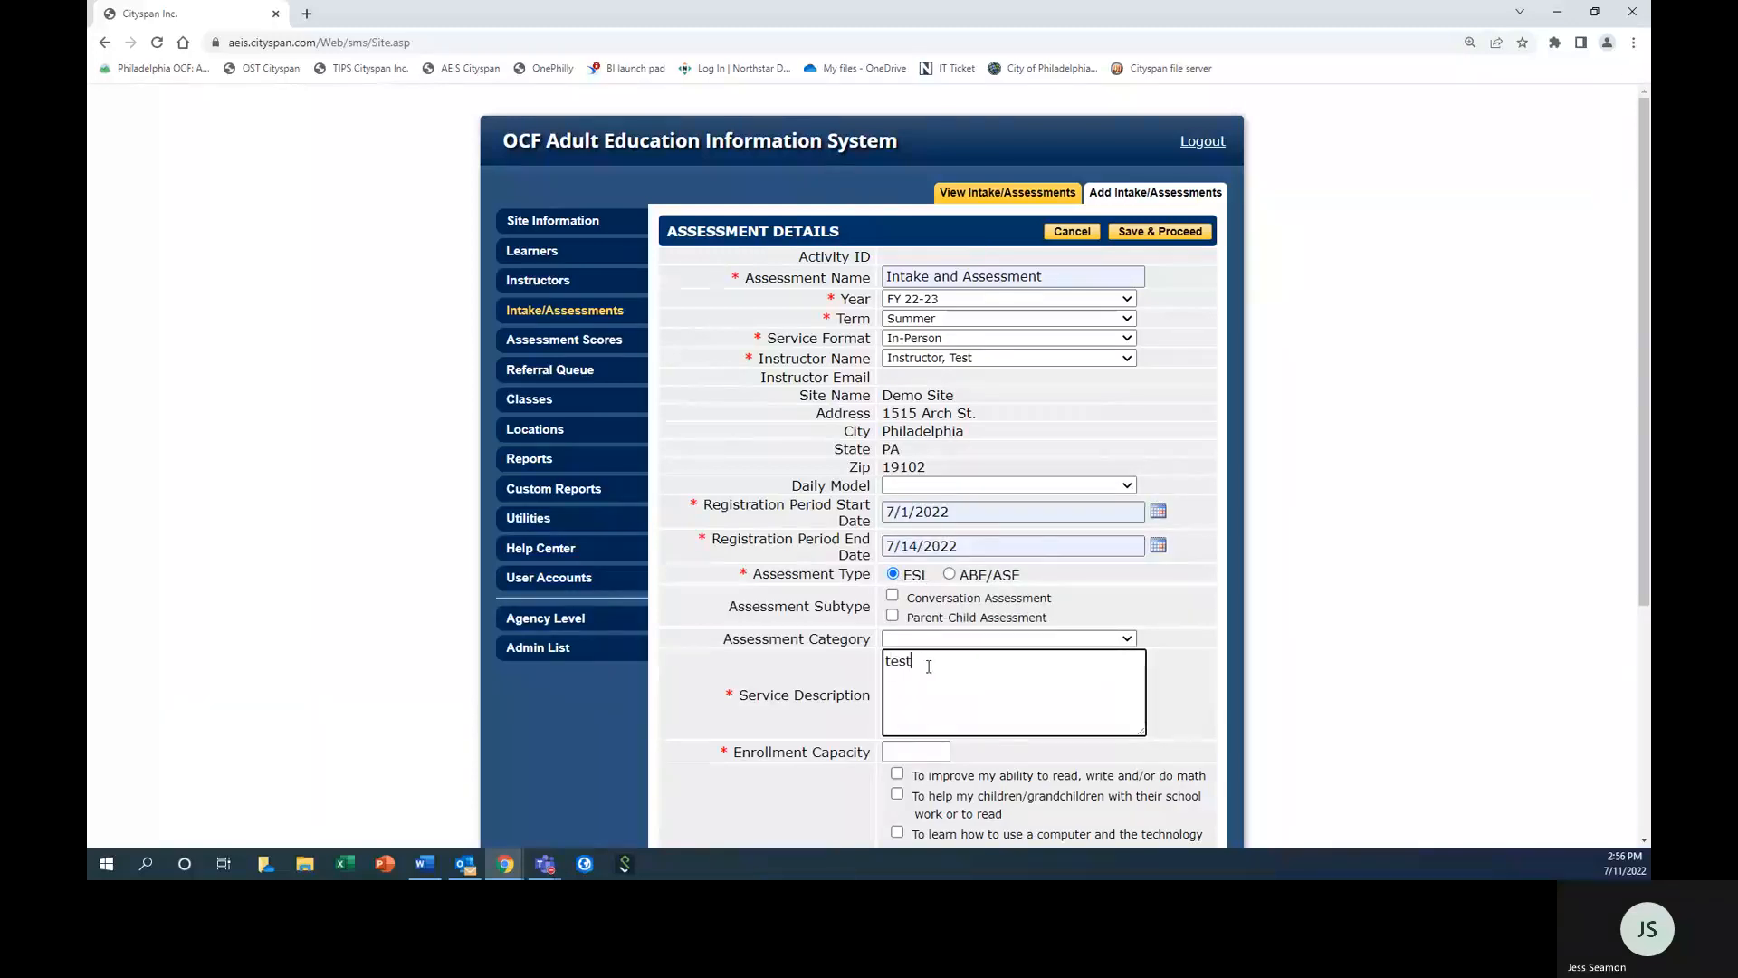
pyautogui.scroll(-1, 920, 670)
pyautogui.click(899, 671)
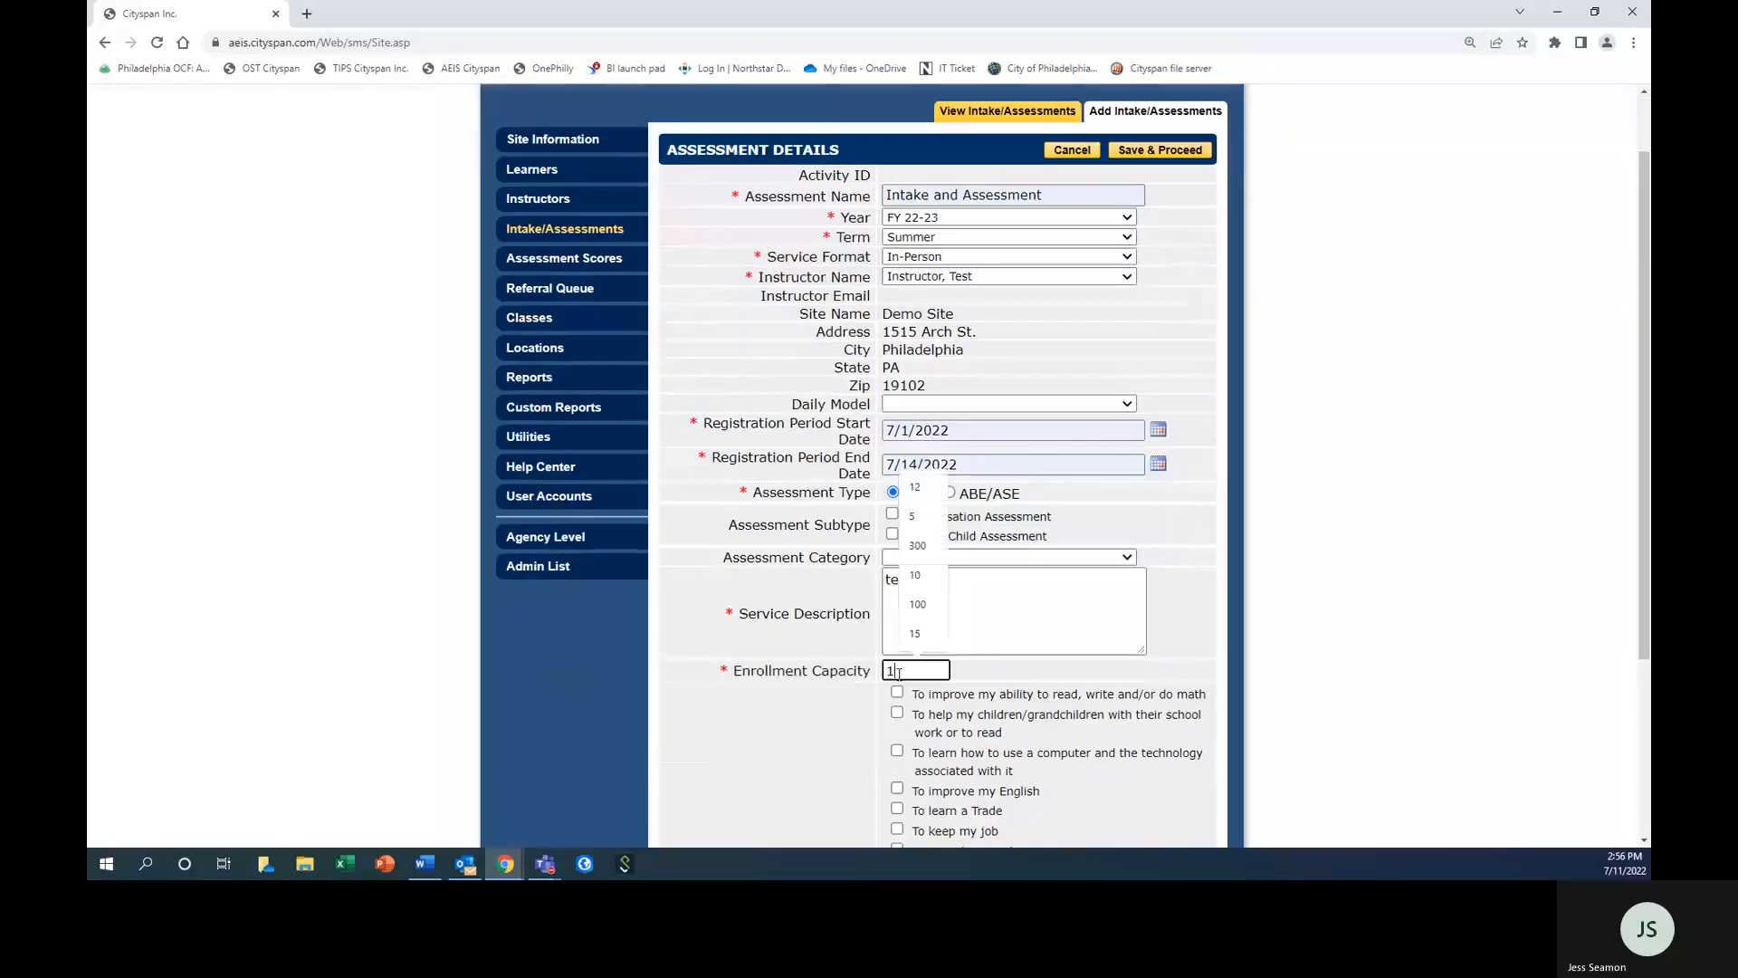
pyautogui.write('12')
pyautogui.click(897, 691)
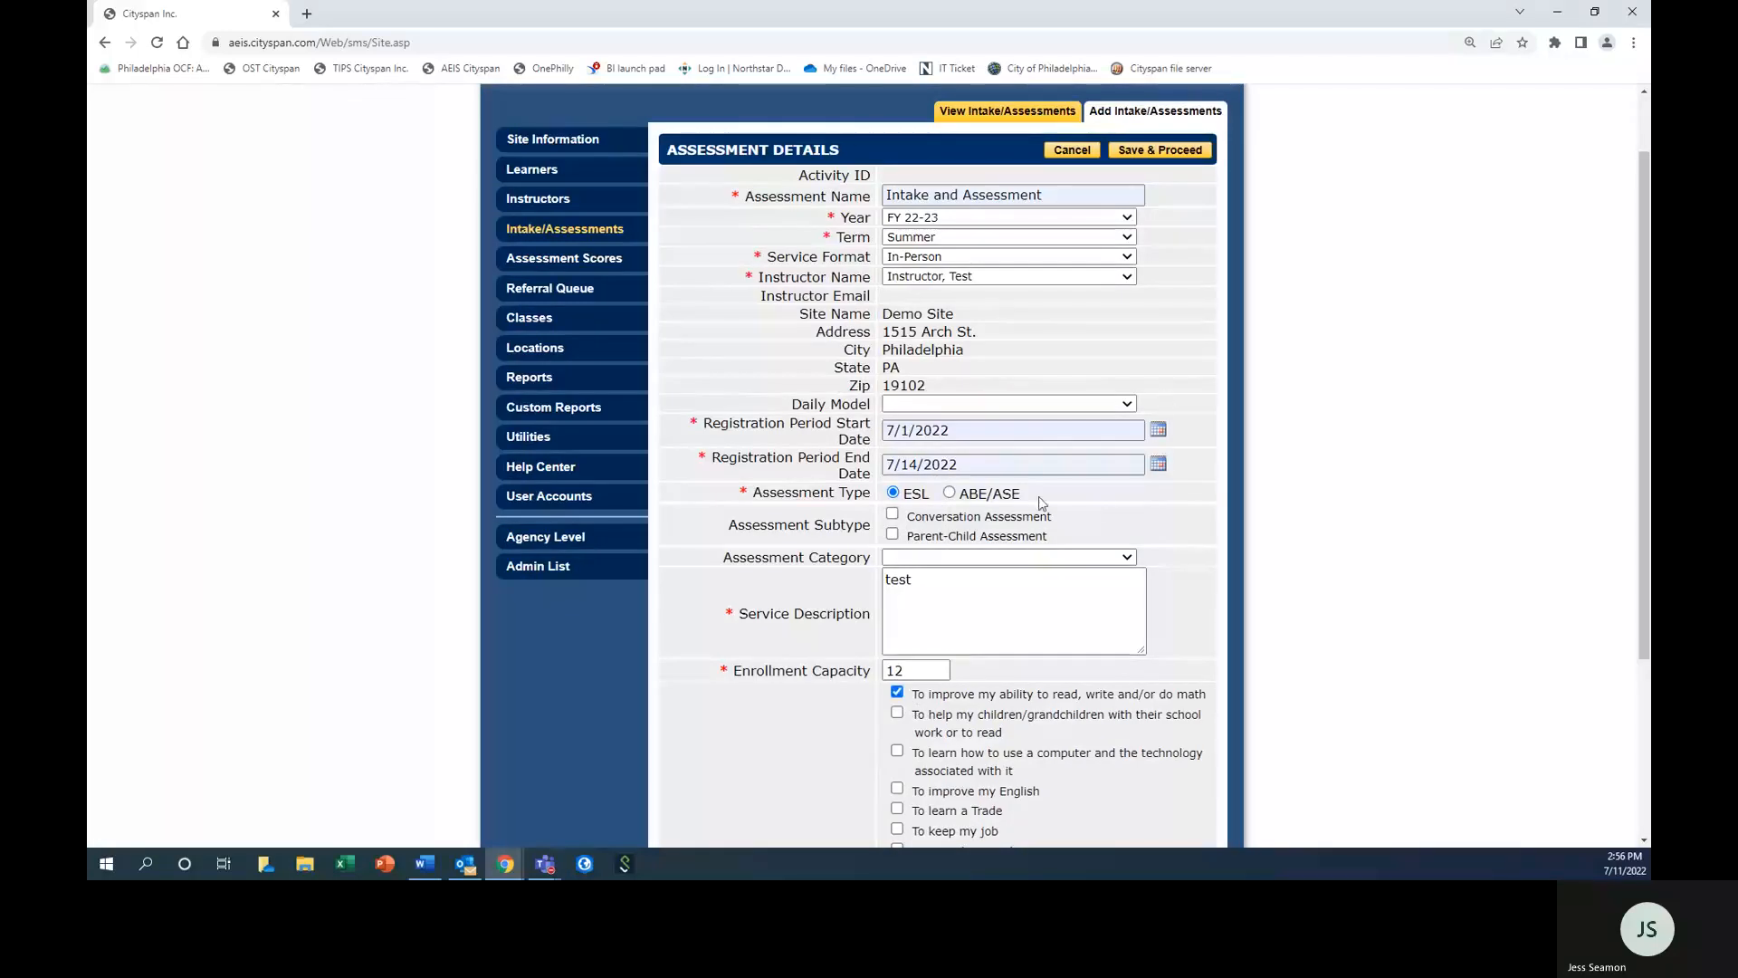
# Extend the assessment name to "Intake and Assessment Session" and save the assessment details.
pyautogui.scroll(1, 1068, 511)
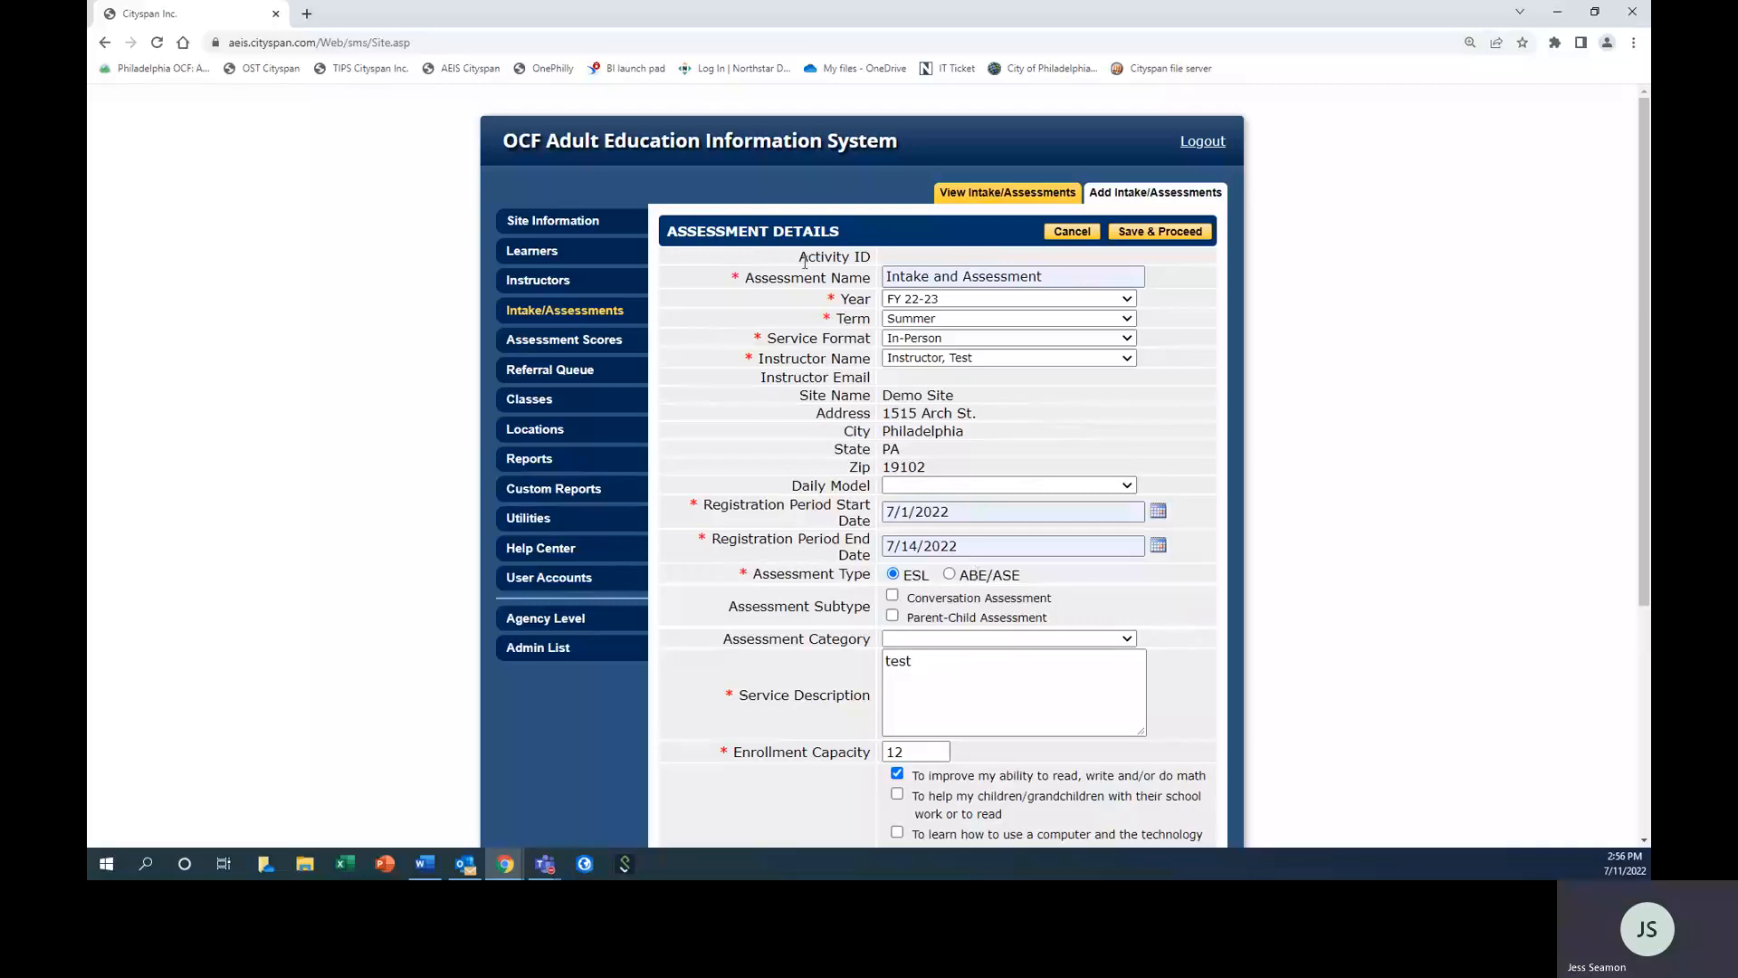
pyautogui.moveTo(756, 278); pyautogui.dragTo(871, 283)
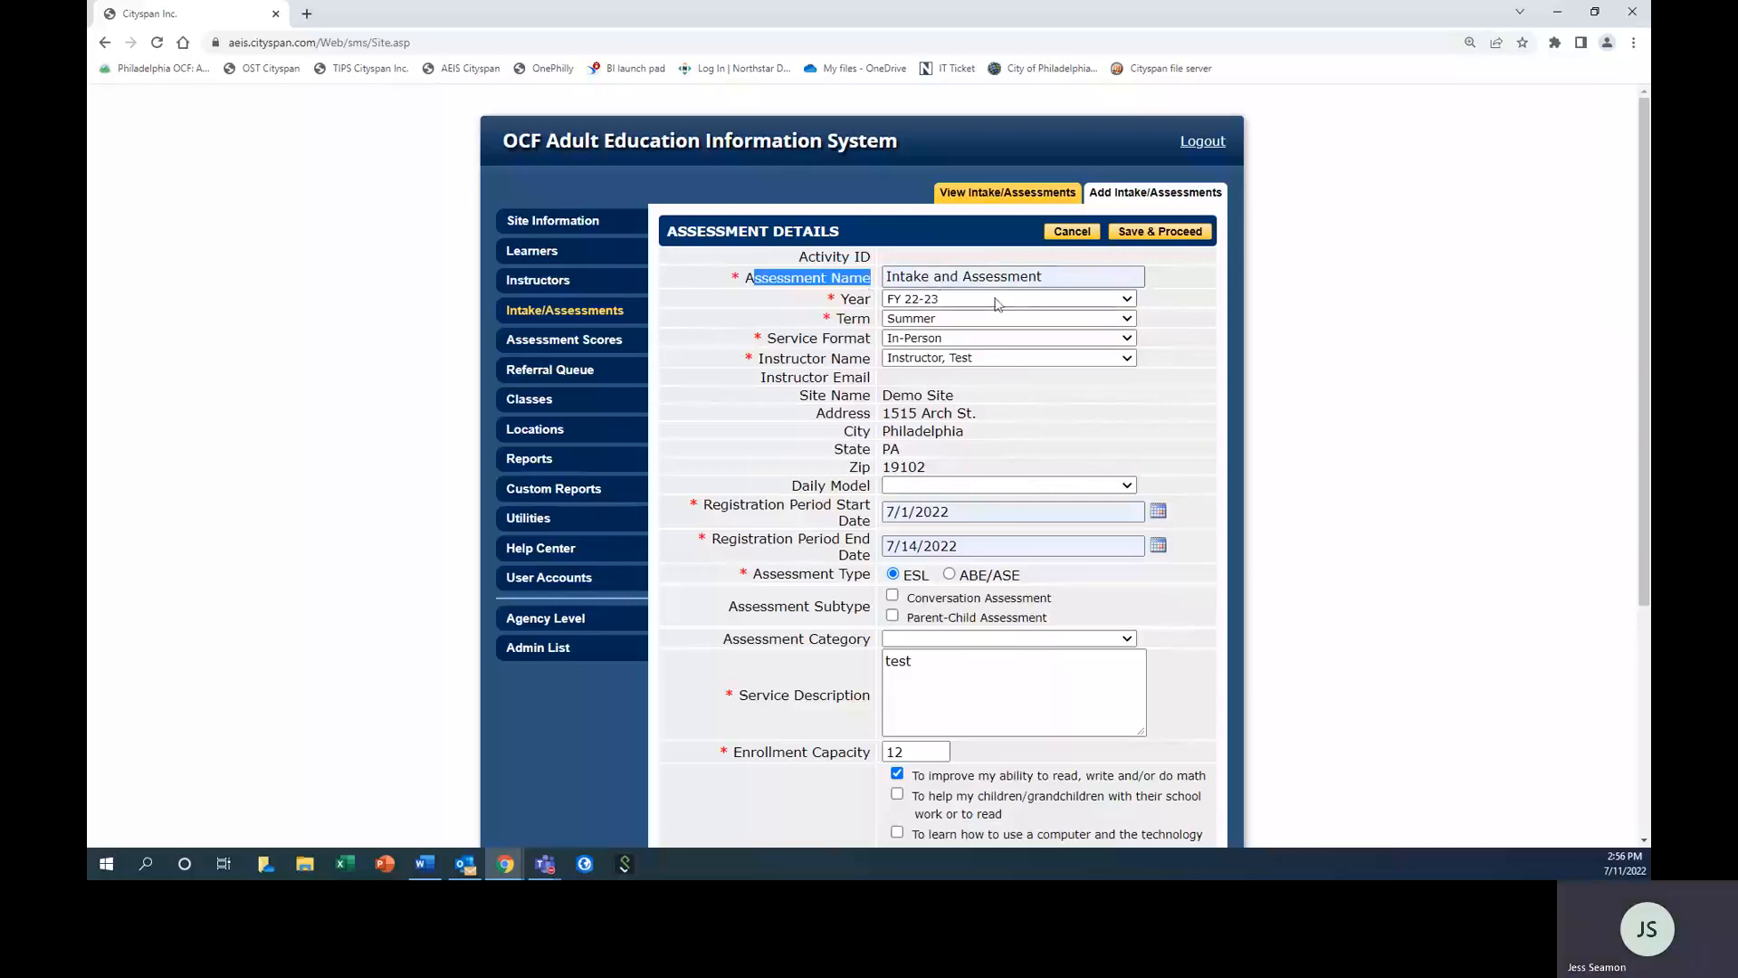
pyautogui.click(1052, 278)
pyautogui.write('Session')
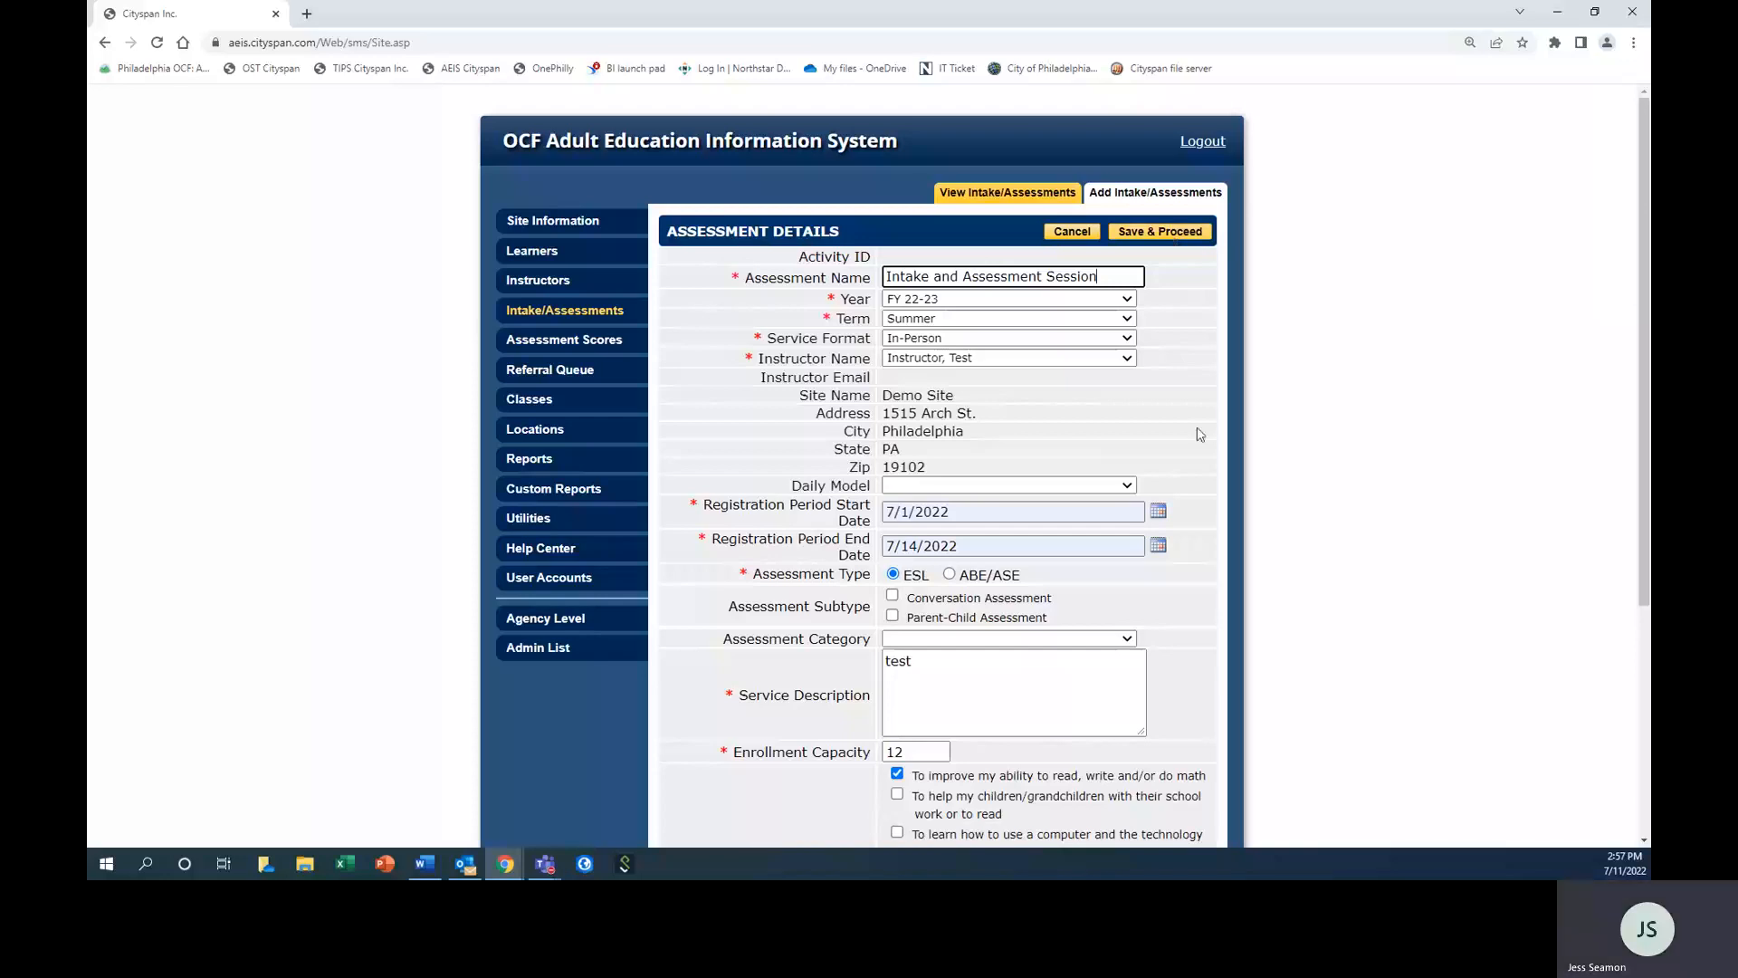
pyautogui.scroll(-1, 1195, 430)
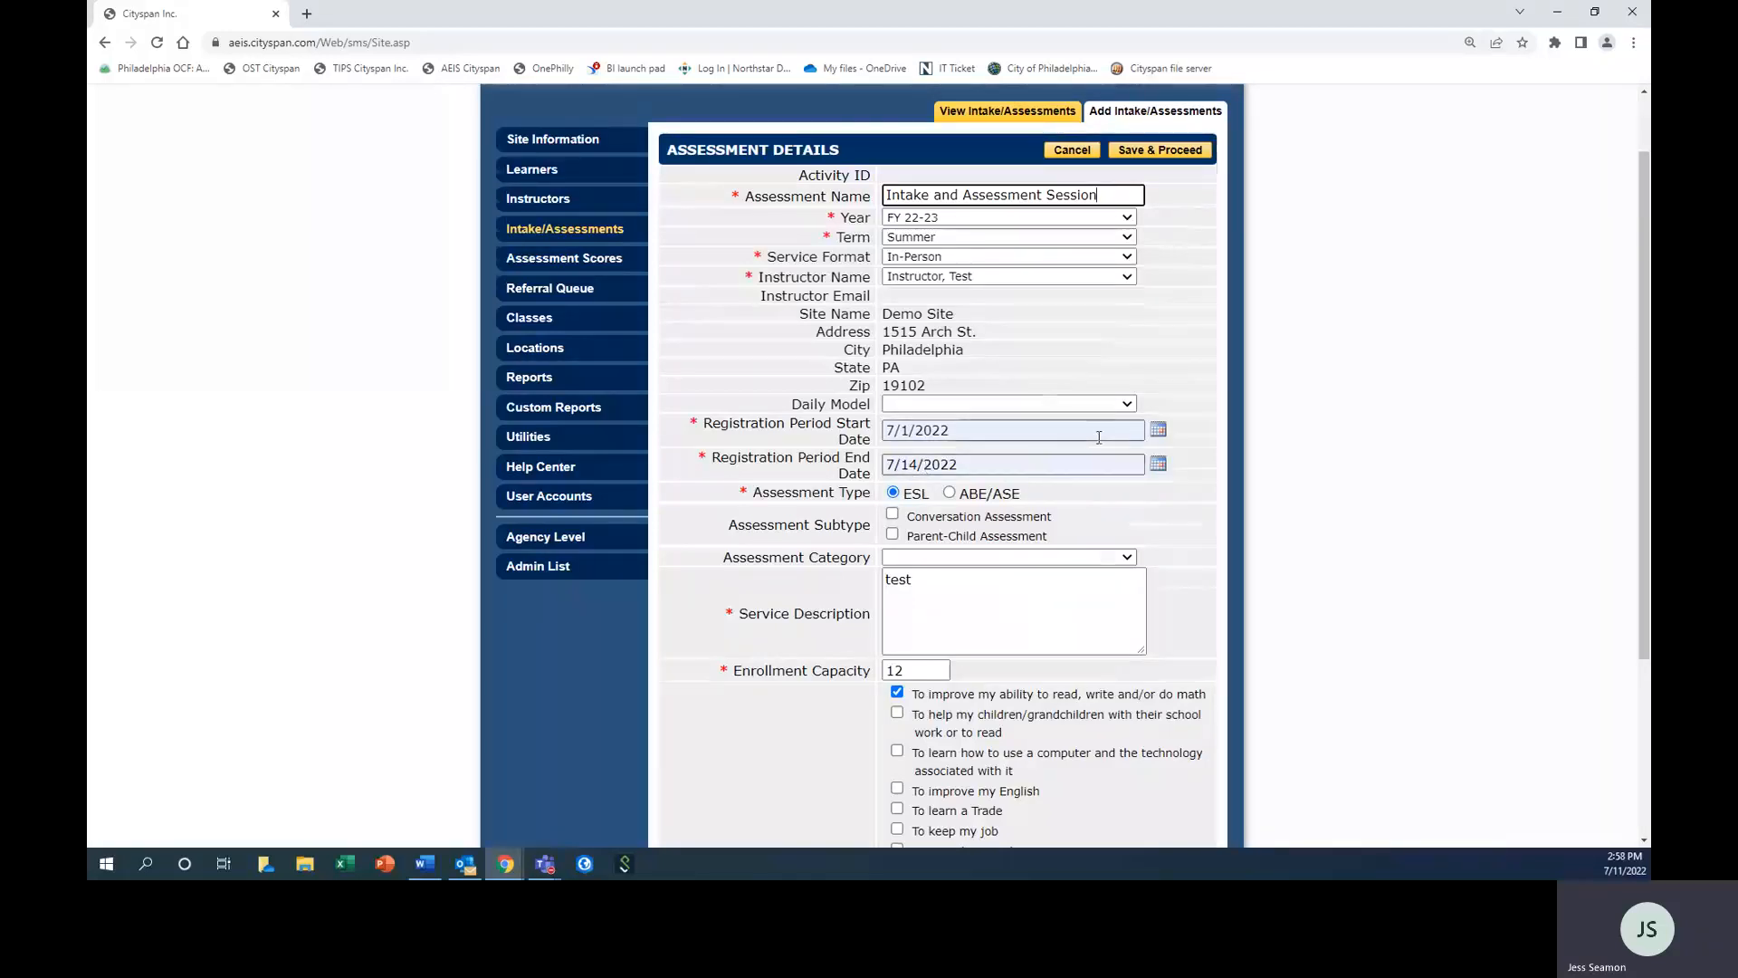
pyautogui.scroll(1, 1102, 431)
pyautogui.click(1164, 241)
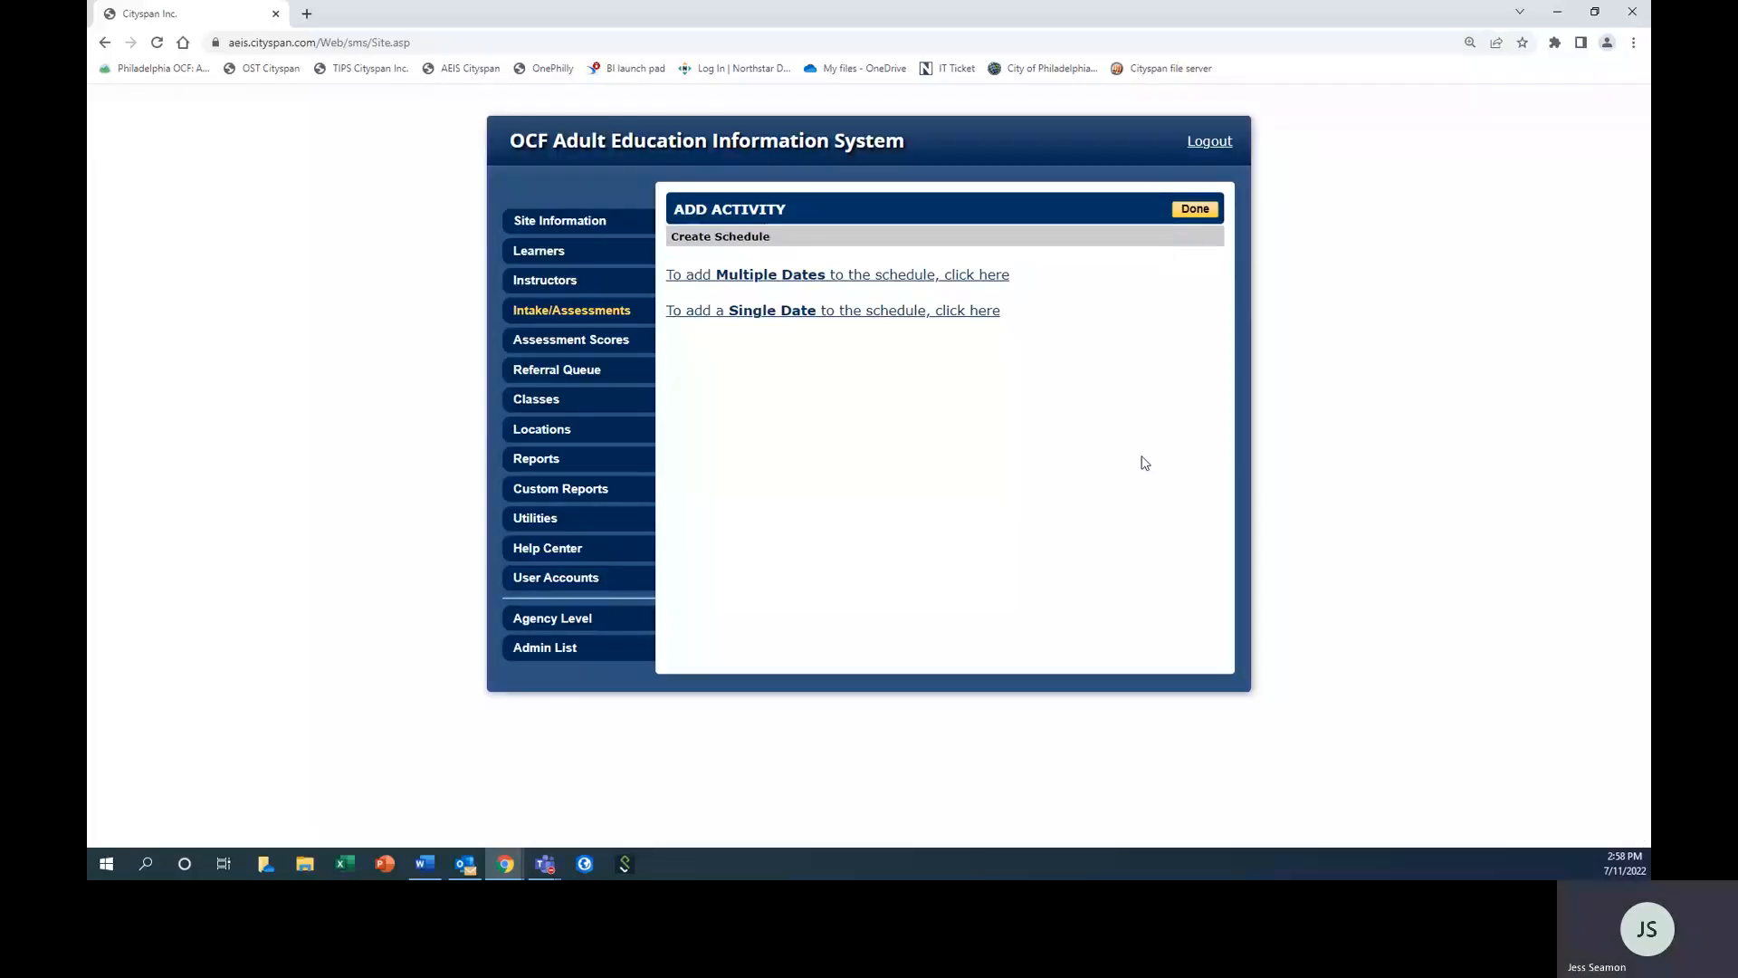
# Add the single date 7/15/2022 from 9:15 AM to 11:45 AM to the assessment's schedule and finish scheduling.
pyautogui.click(789, 312)
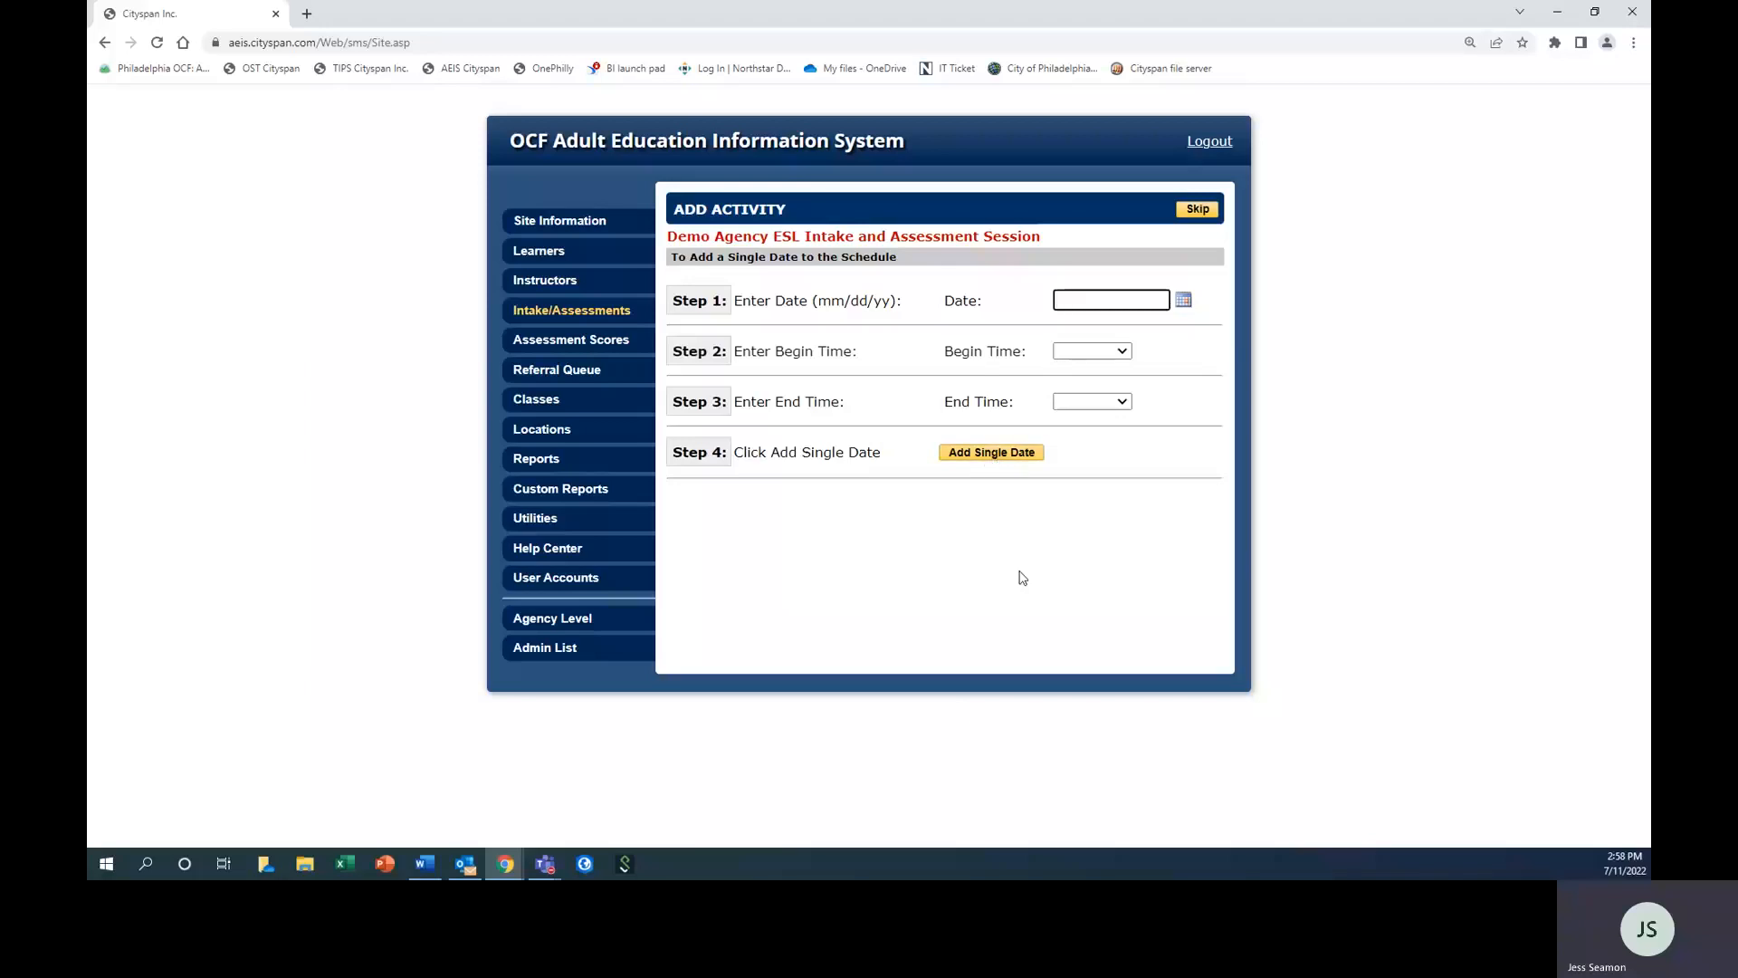
pyautogui.click(1183, 300)
pyautogui.click(1239, 441)
pyautogui.click(1123, 351)
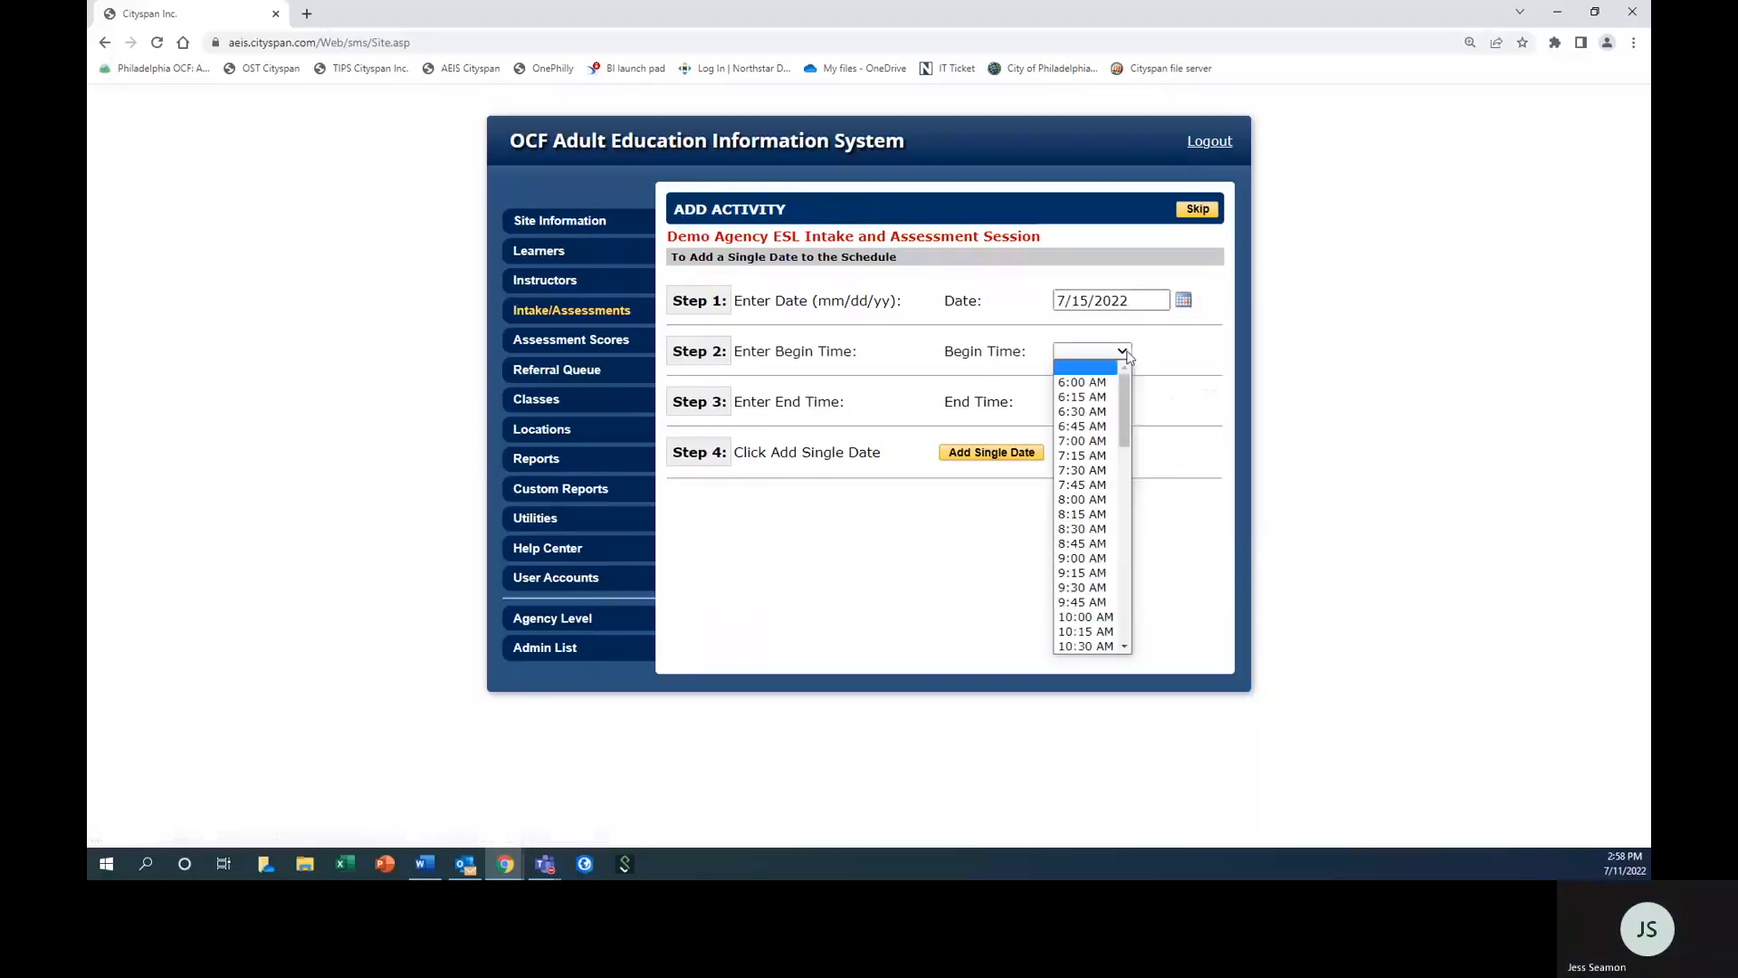
pyautogui.click(1086, 572)
pyautogui.click(1123, 401)
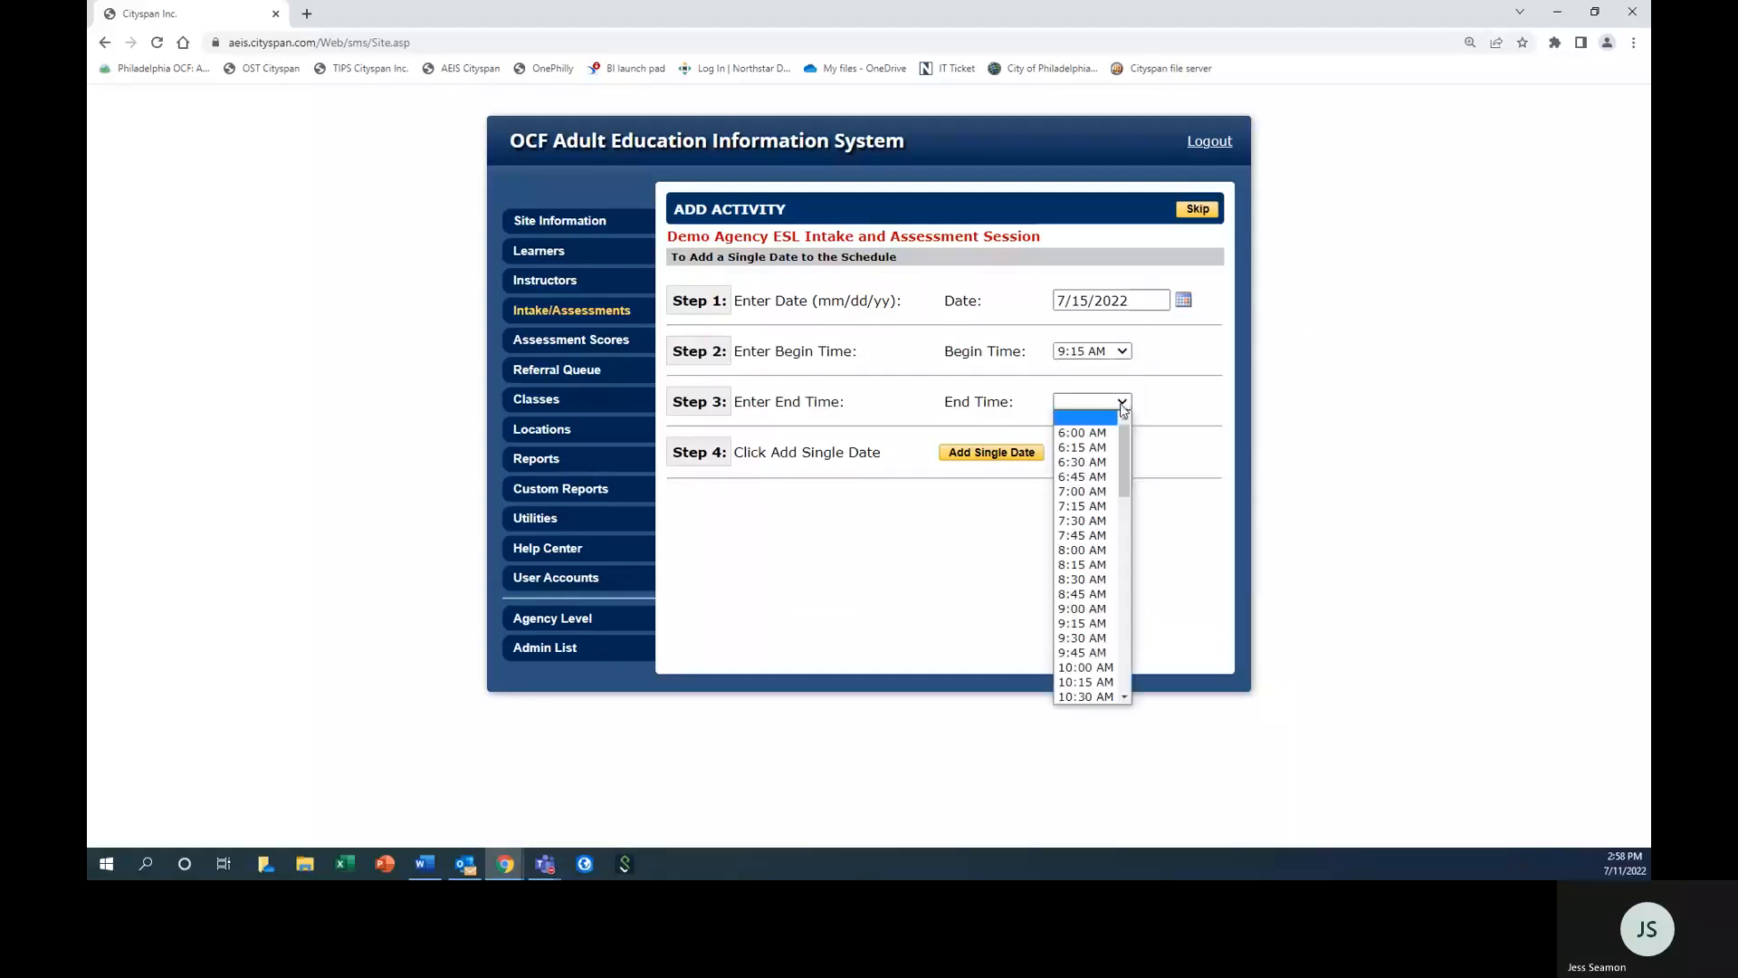
pyautogui.scroll(-3, 1106, 663)
pyautogui.click(1087, 611)
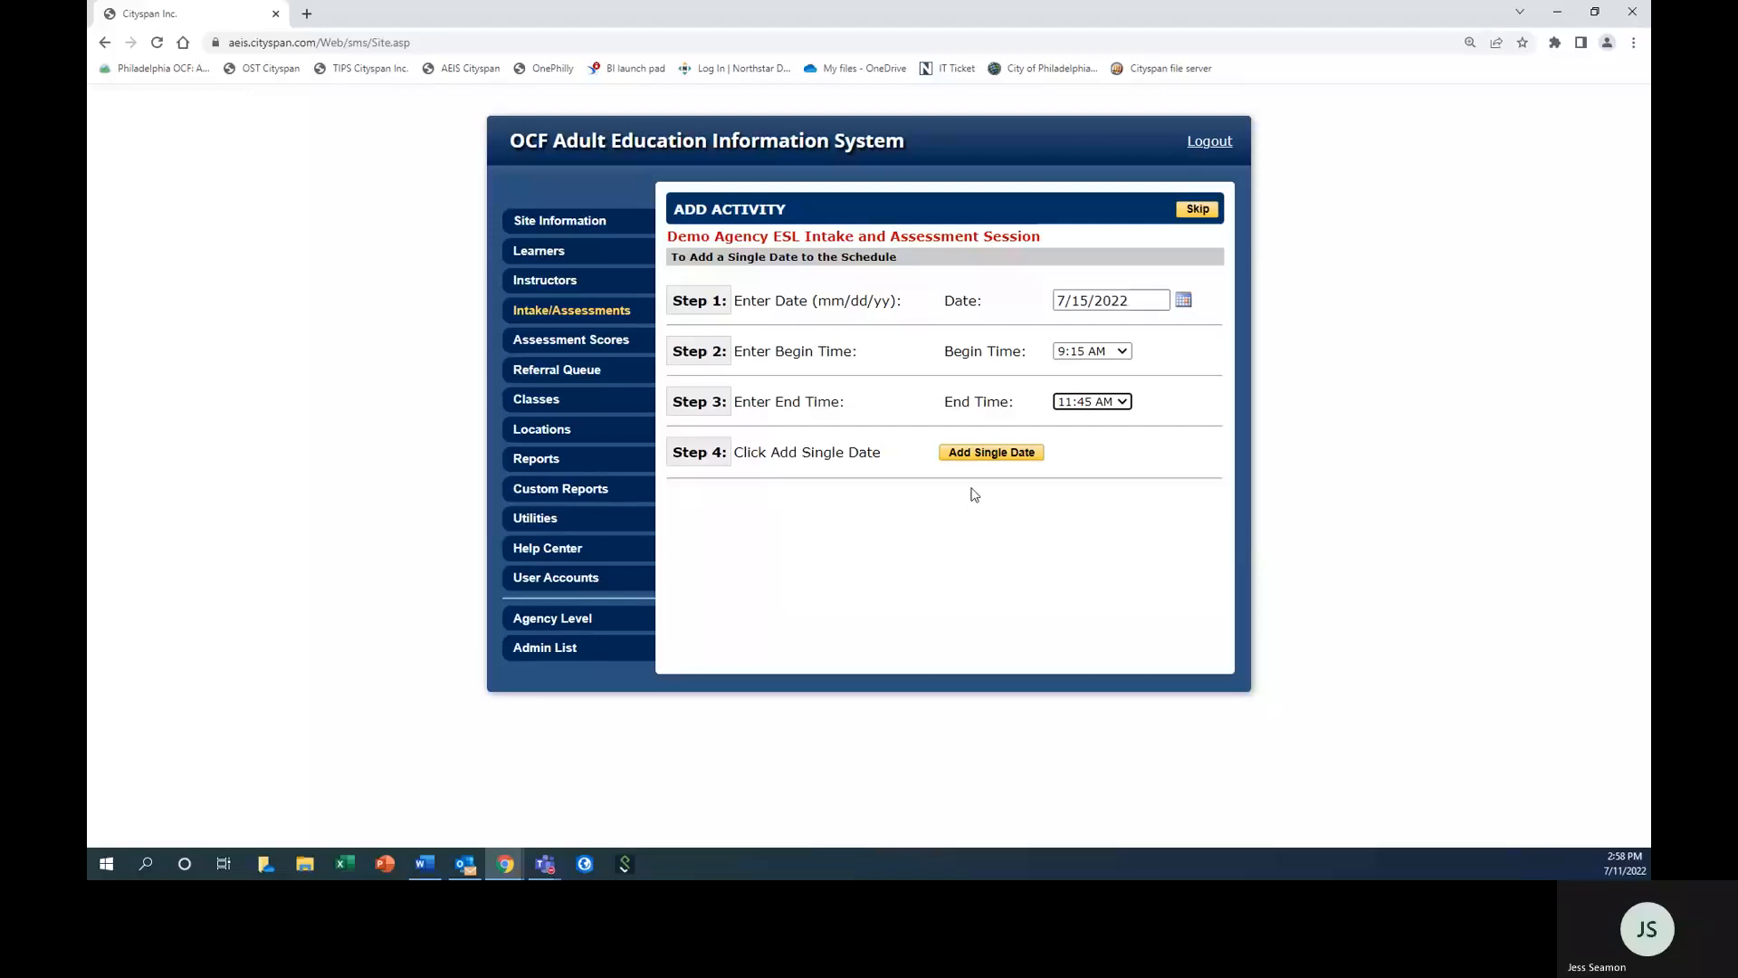
pyautogui.click(981, 455)
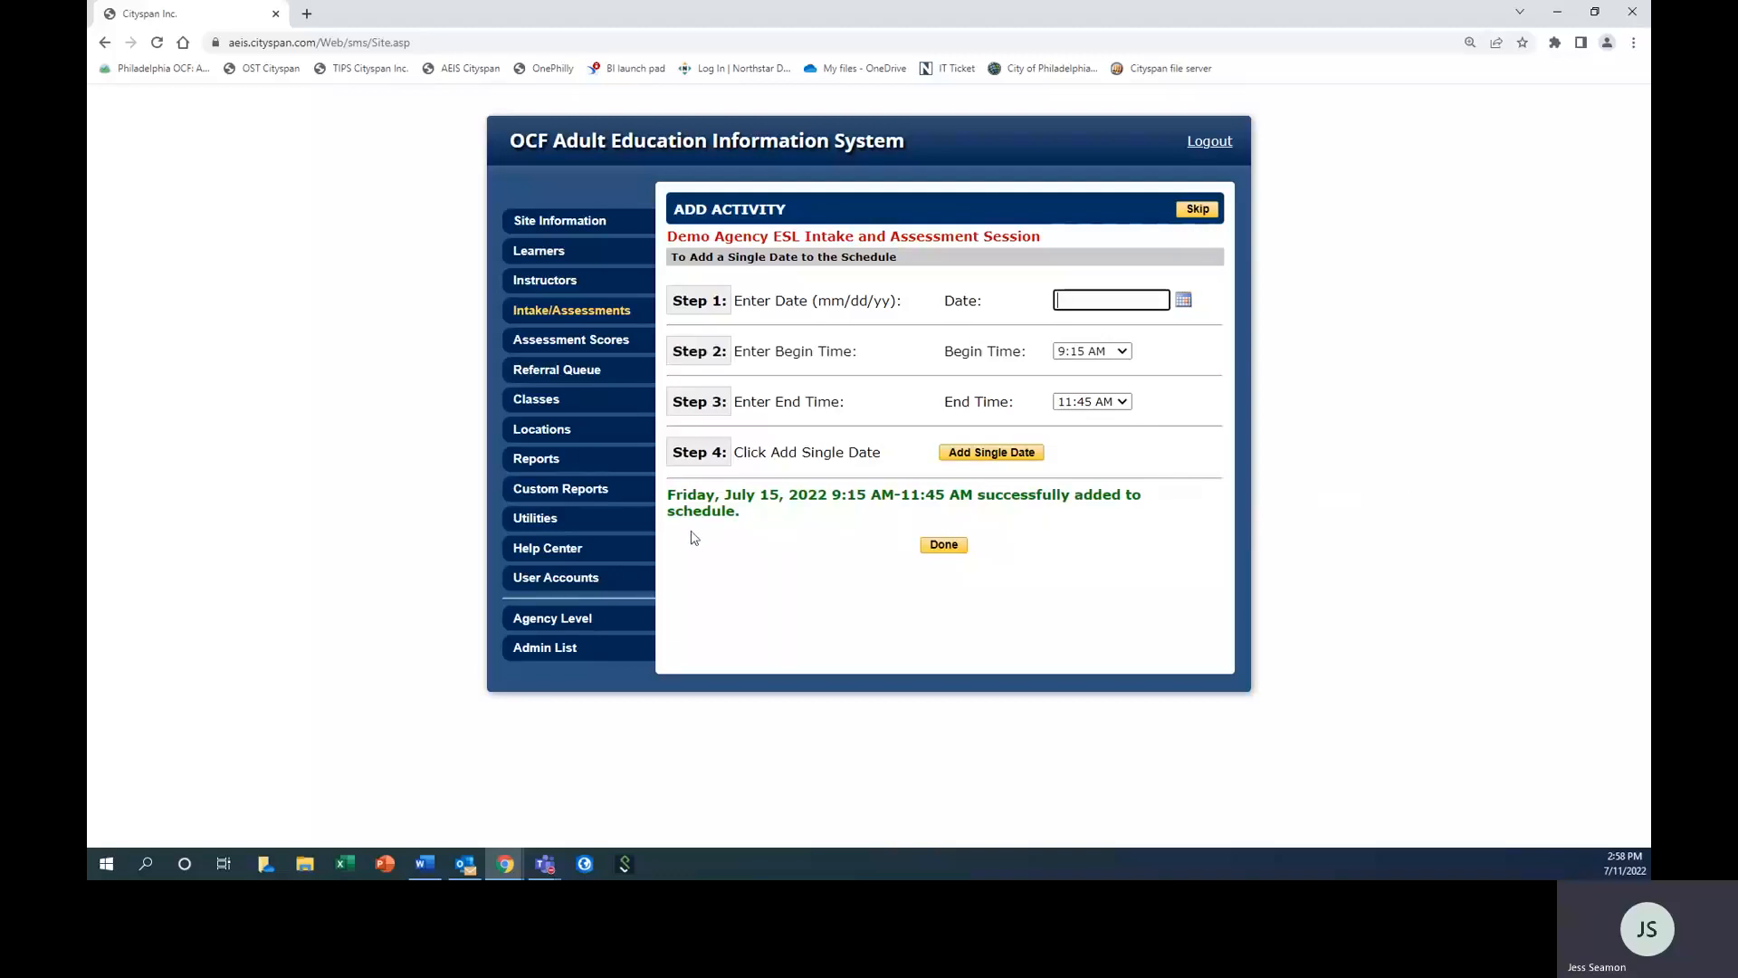
pyautogui.click(942, 547)
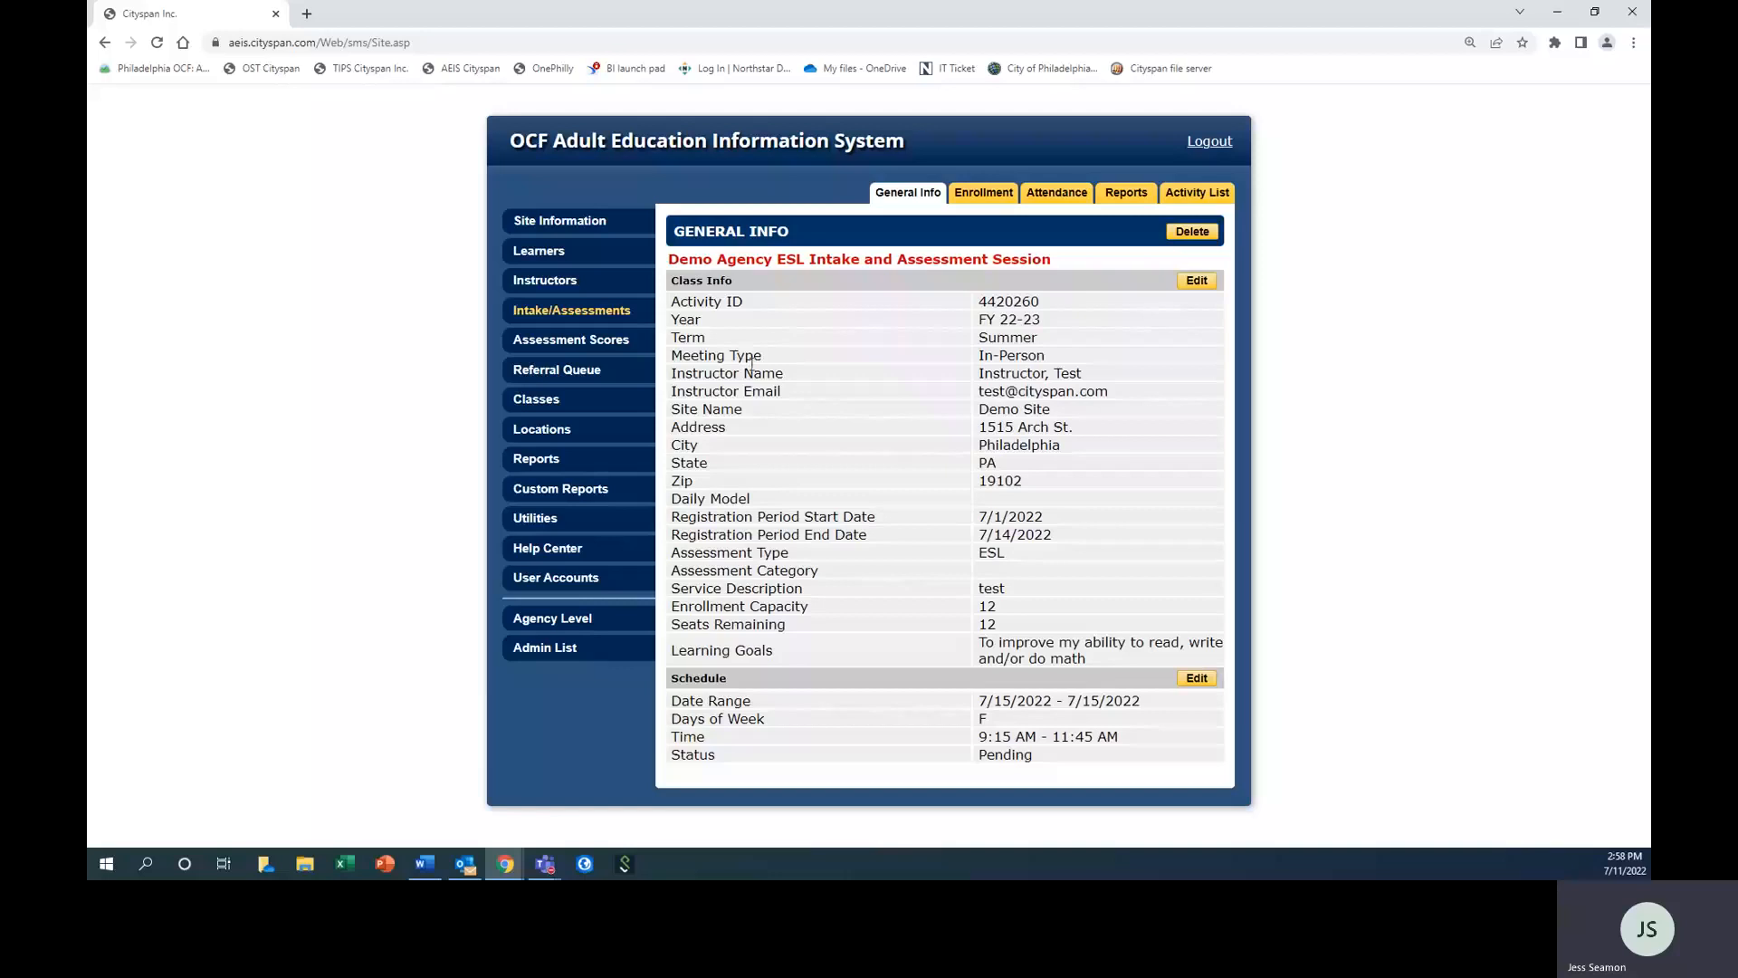
# Start a new class with the course name "Beginner Literacy" and year FY 22-23.
pyautogui.click(570, 399)
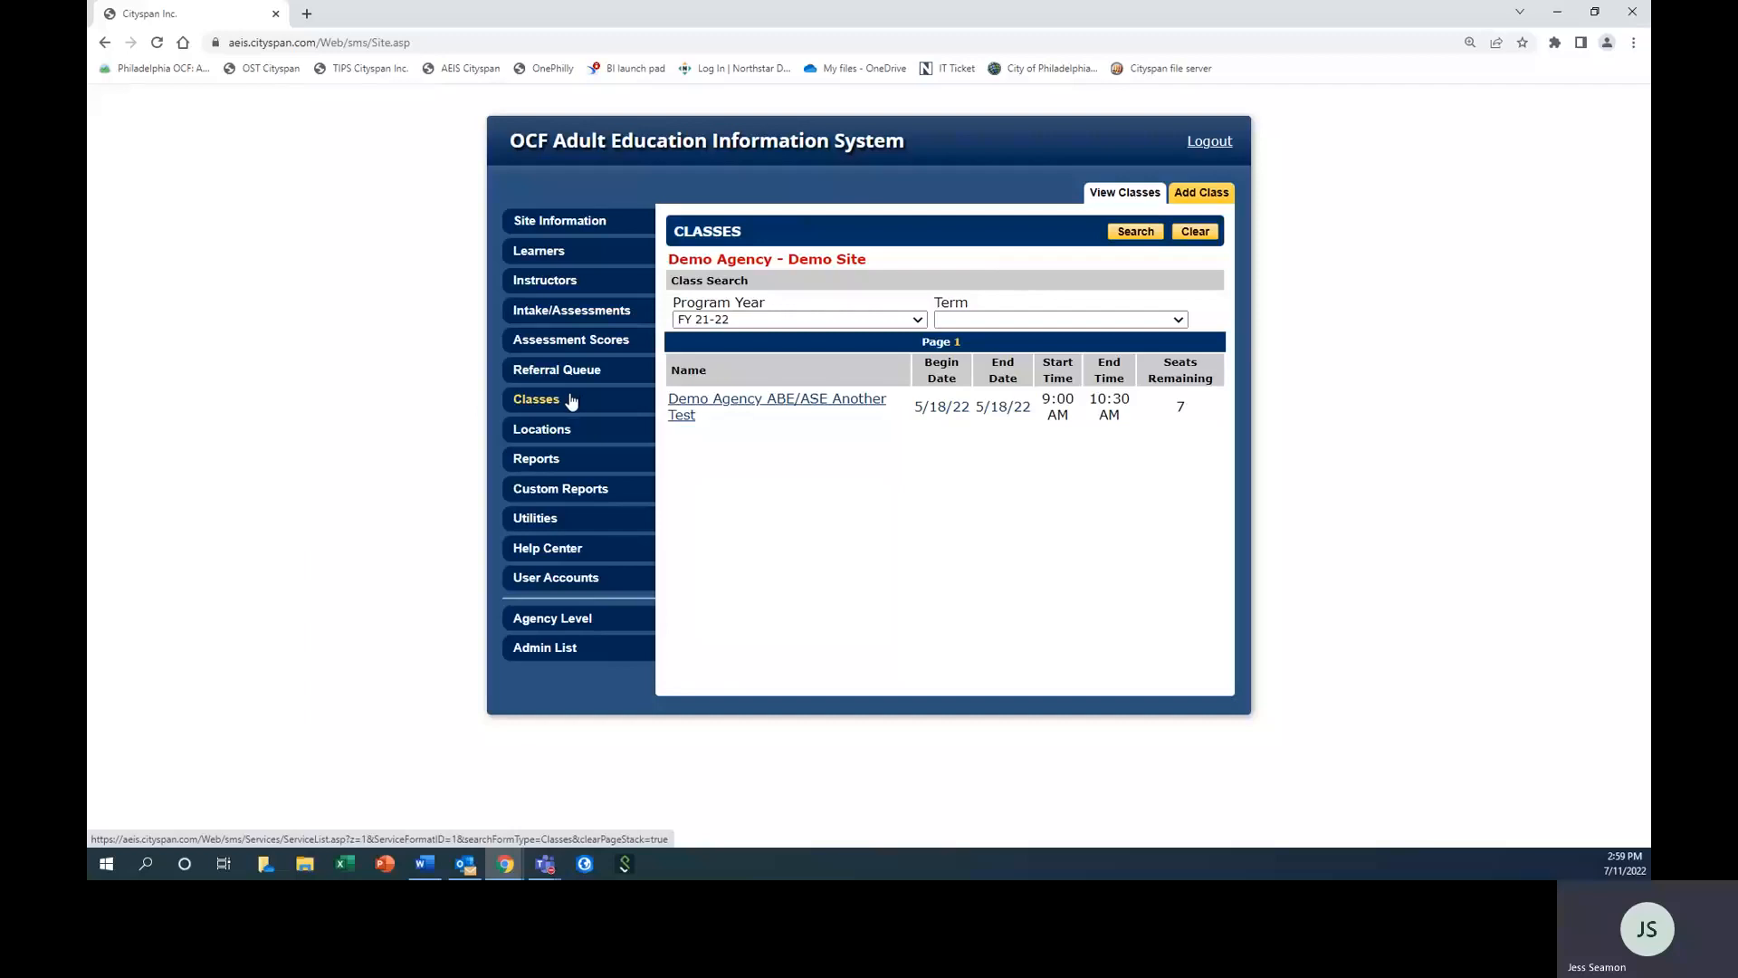
pyautogui.click(1201, 194)
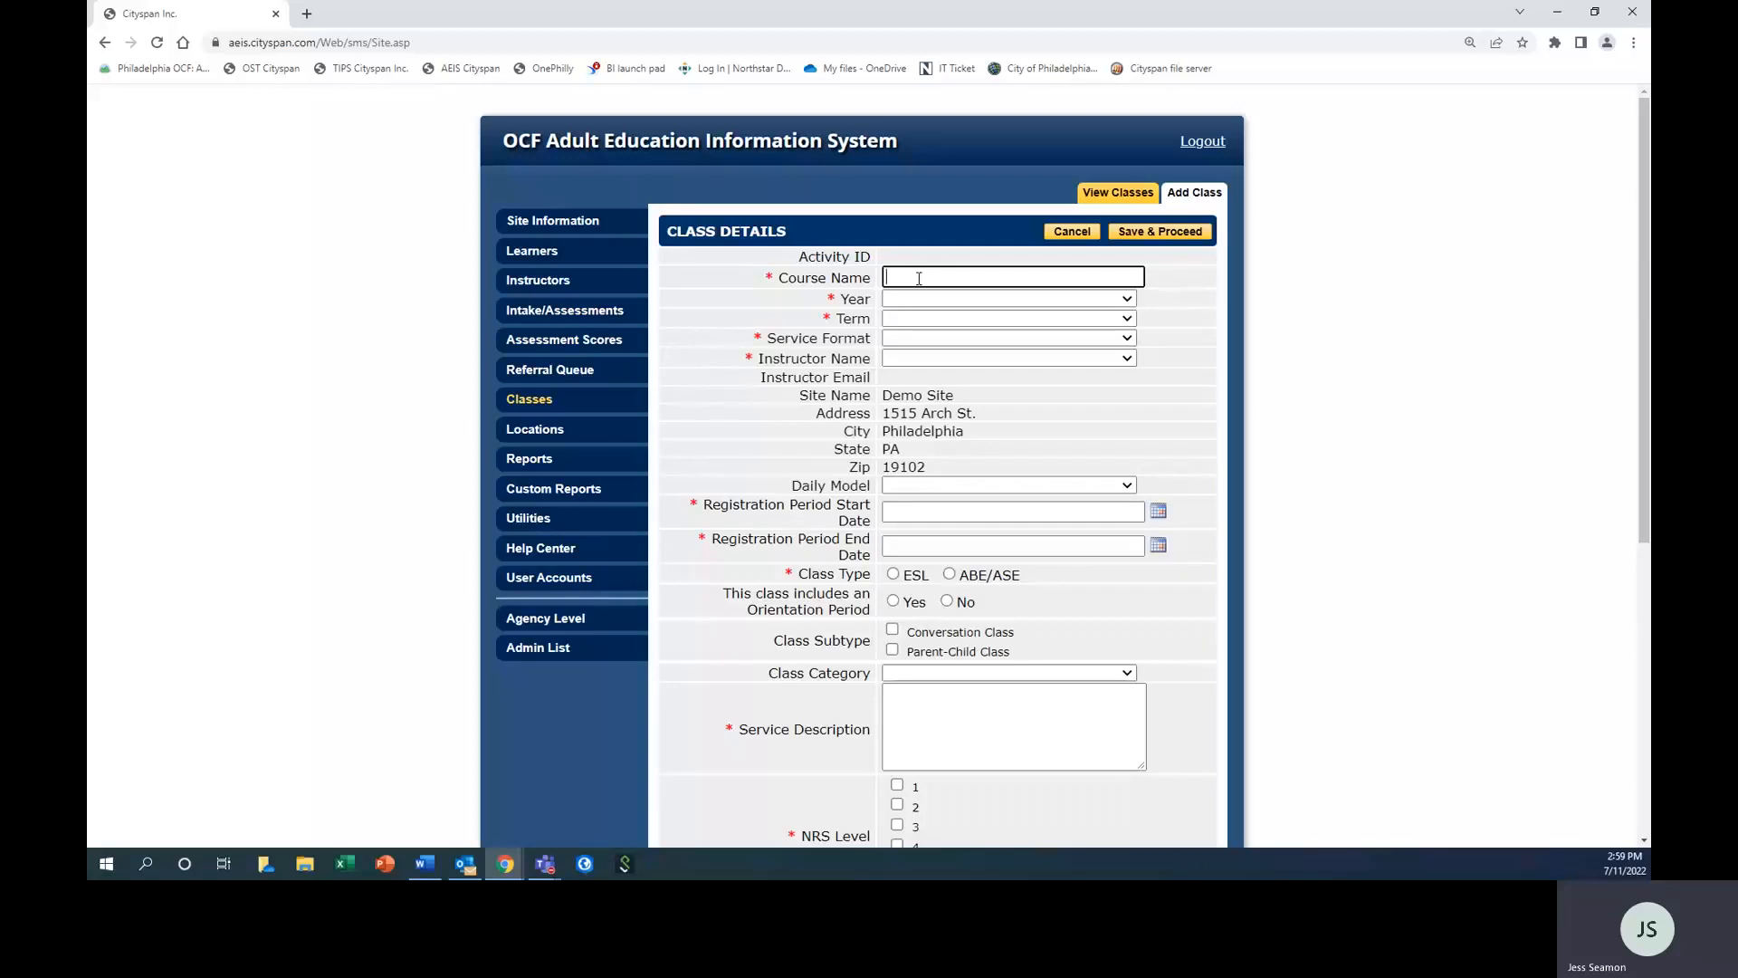
pyautogui.click(919, 278)
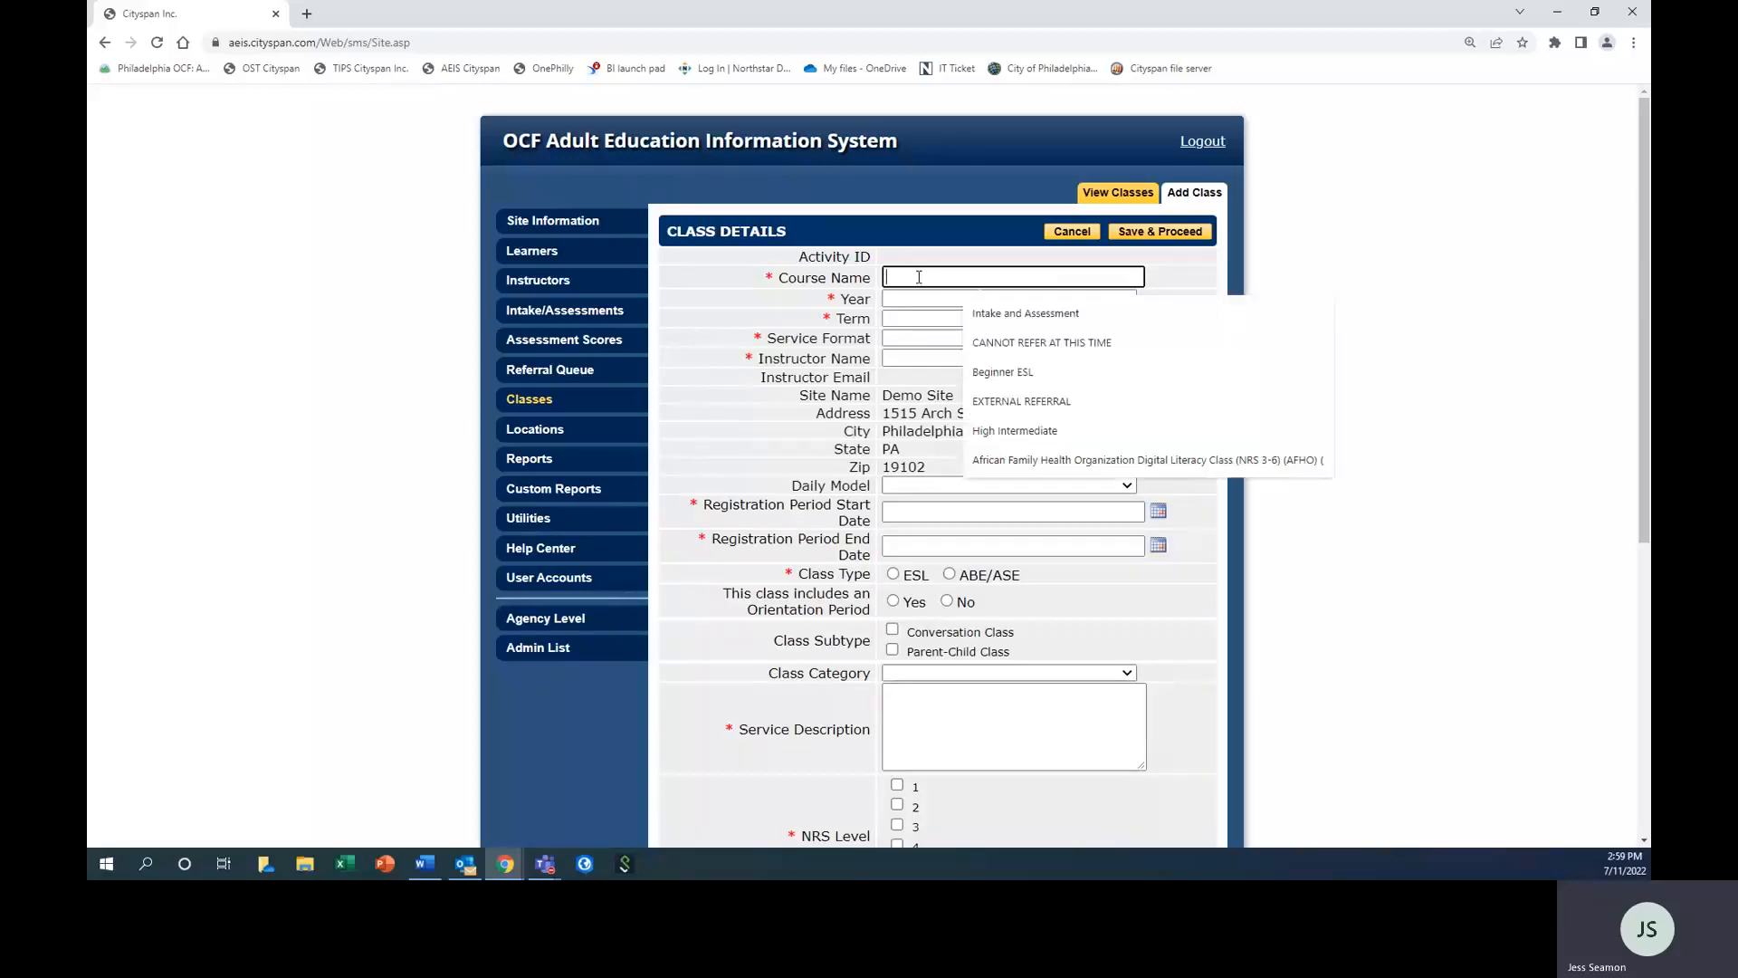
pyautogui.click(1047, 380)
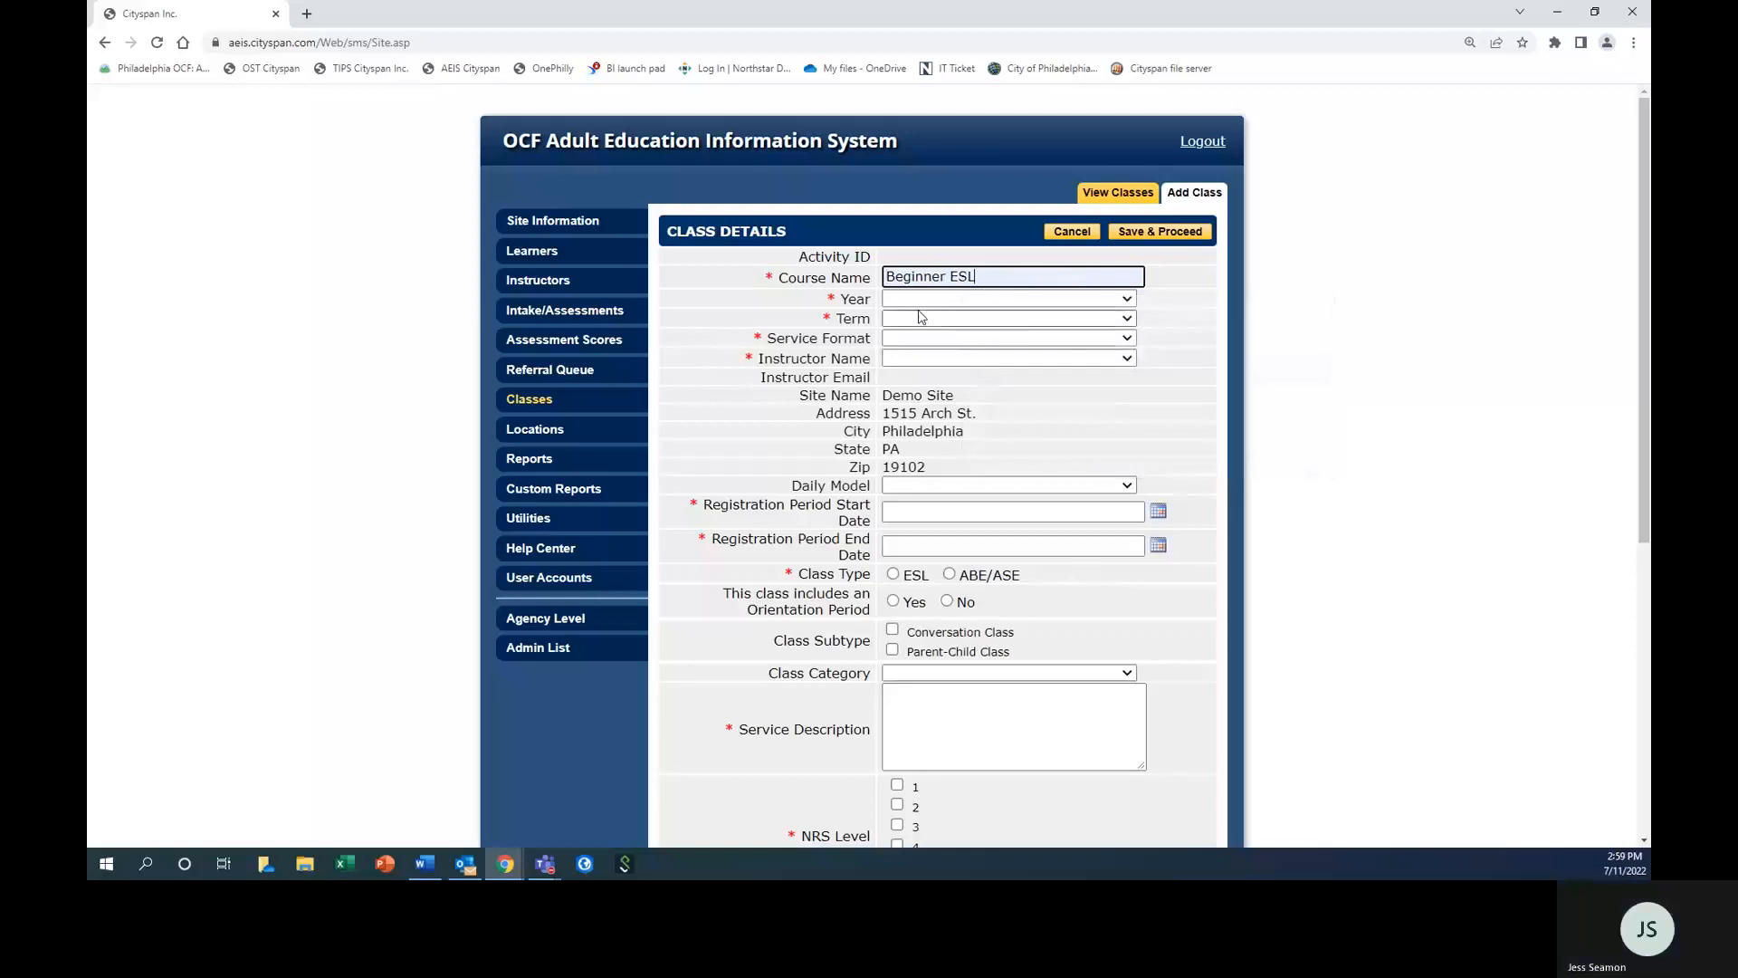
pyautogui.click(910, 298)
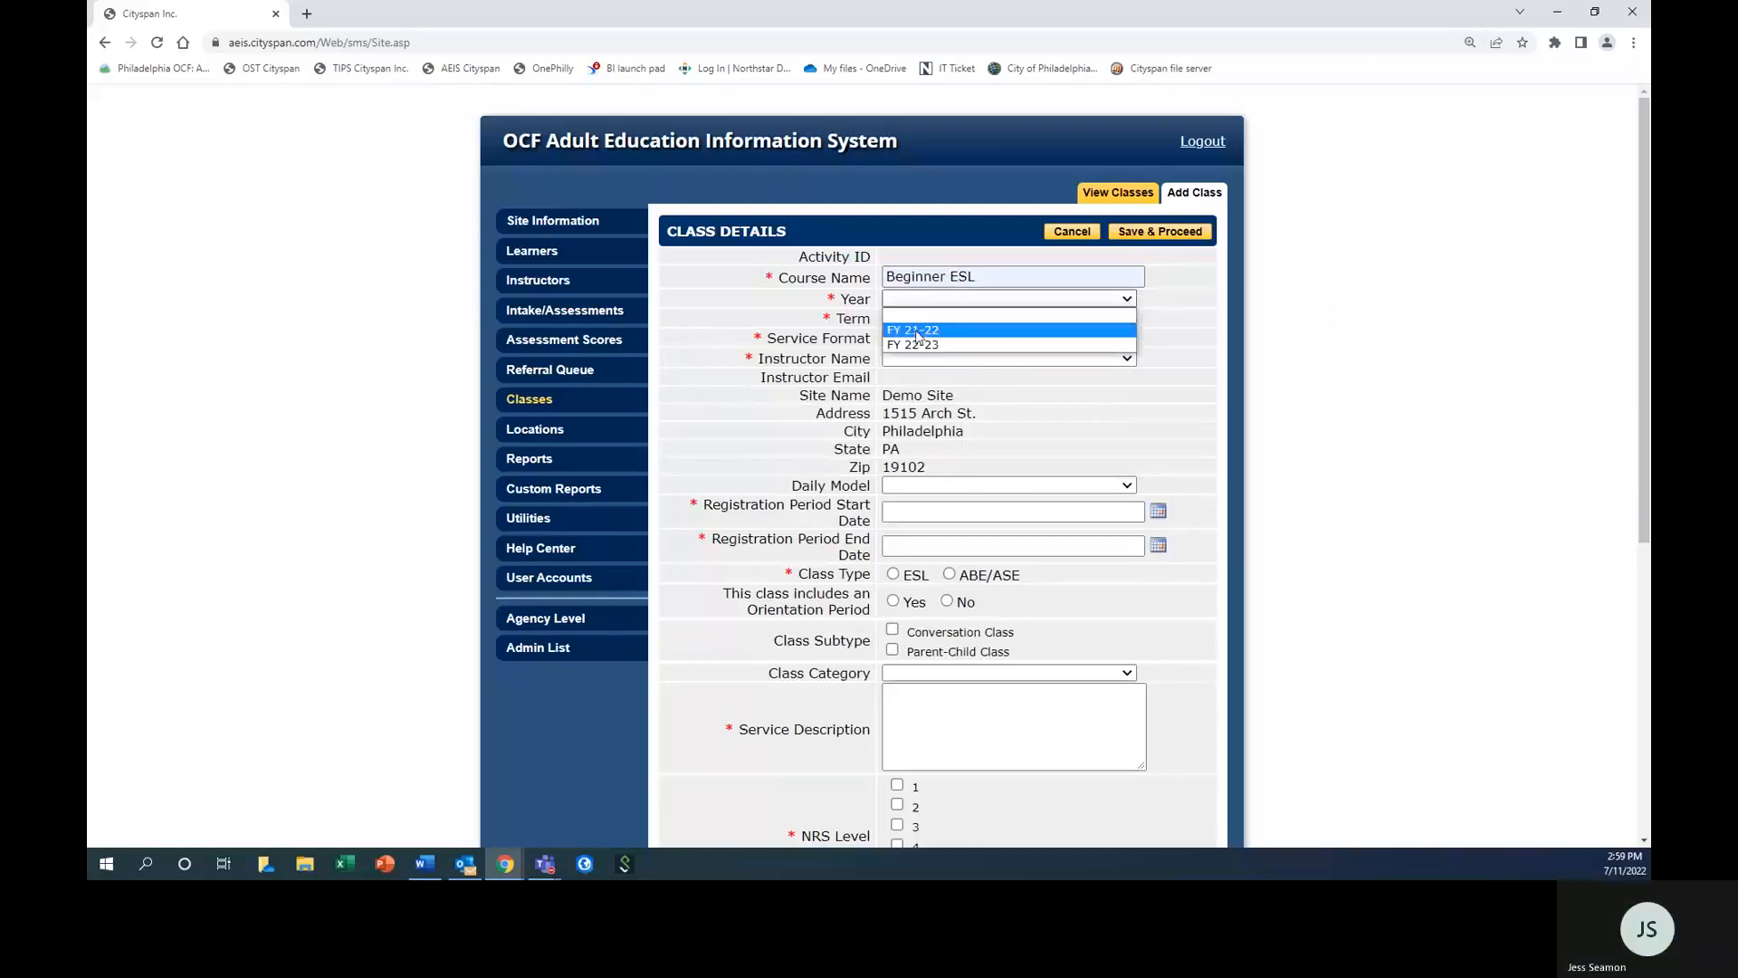
pyautogui.click(917, 331)
pyautogui.doubleClick(958, 274)
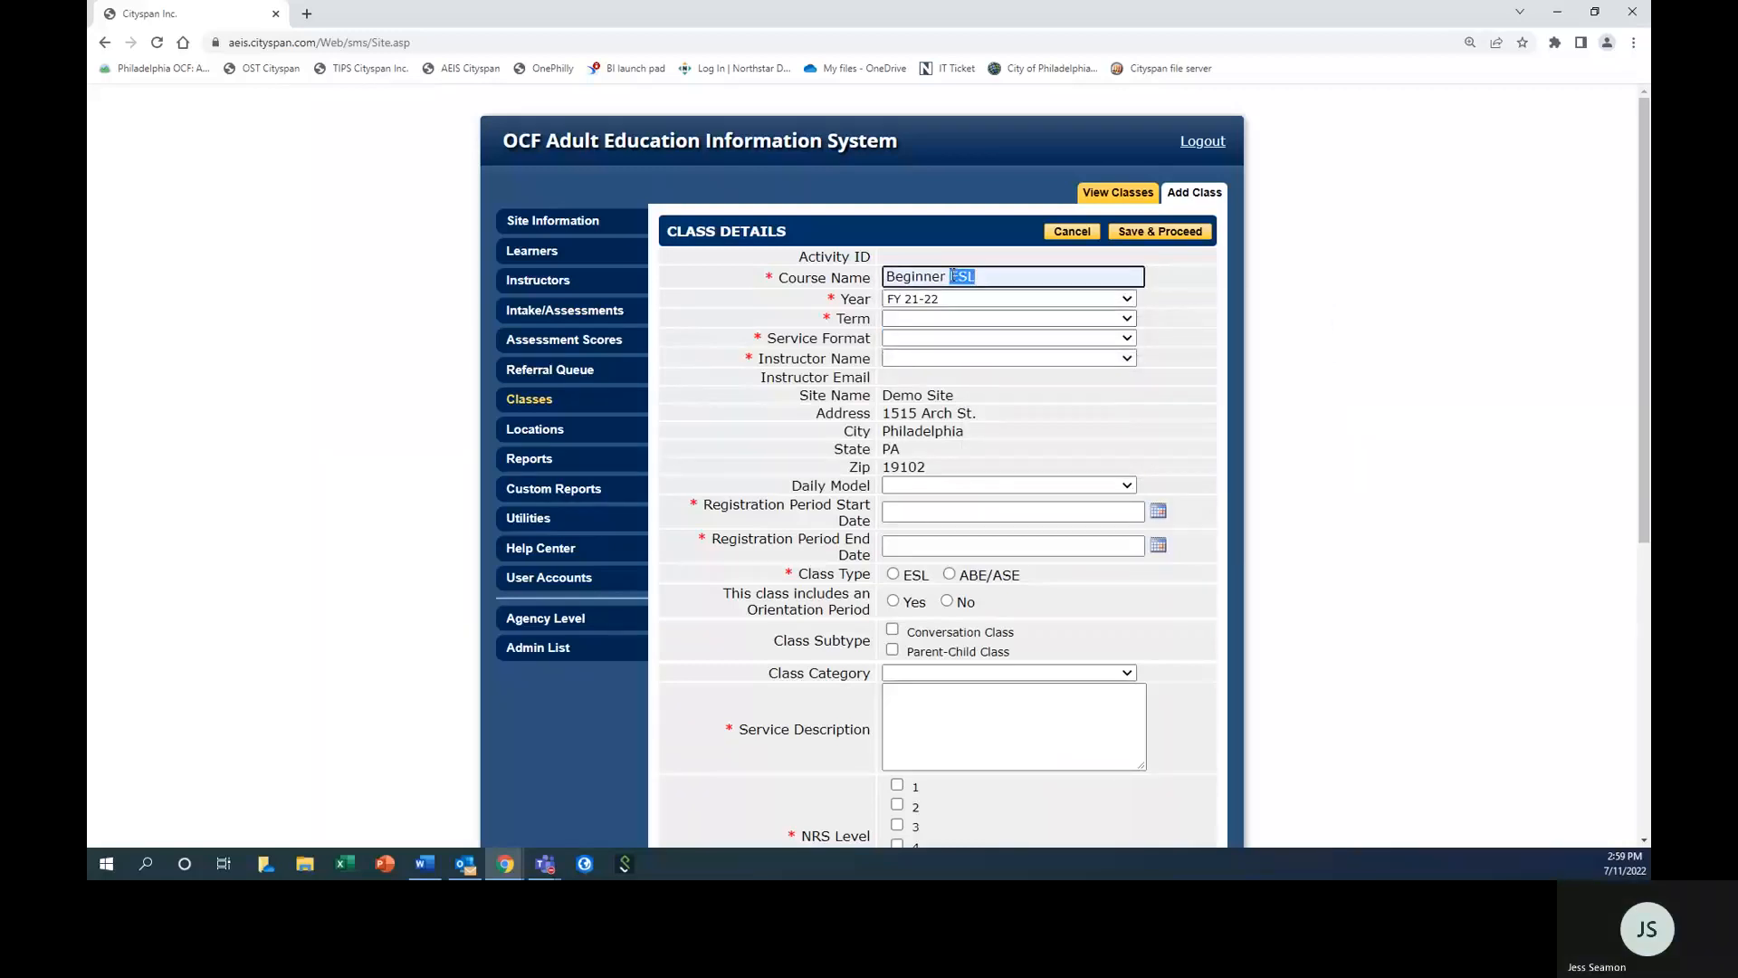
pyautogui.write('Literacy')
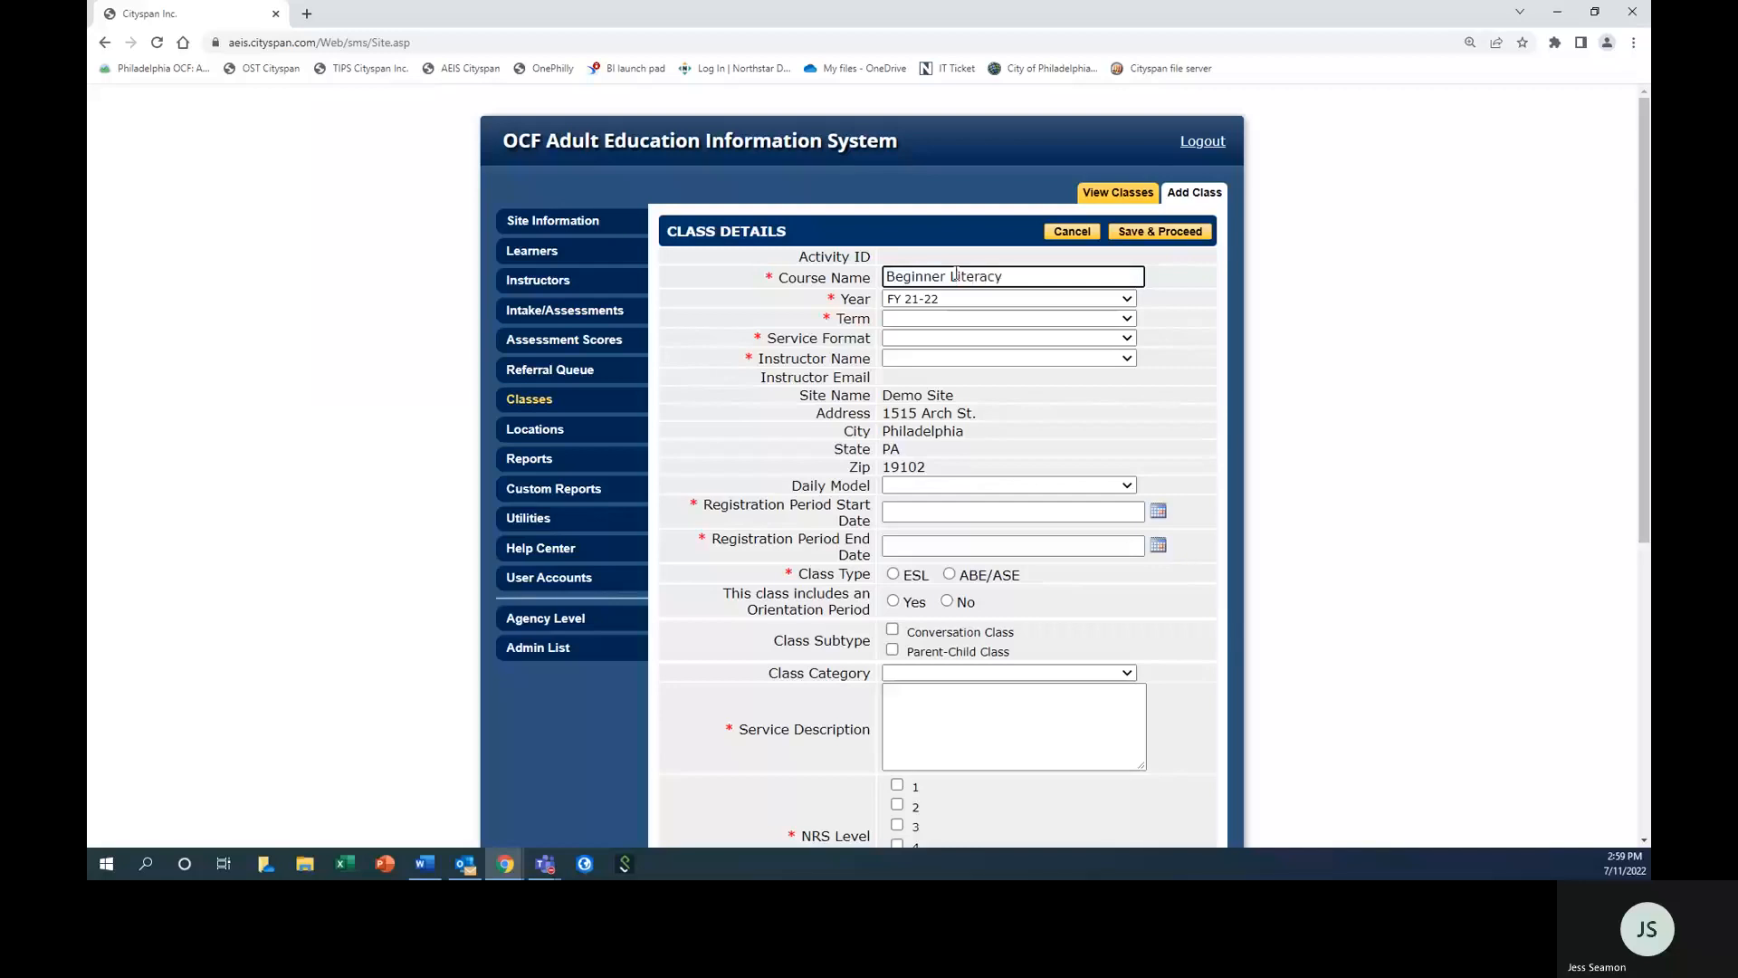
pyautogui.click(958, 298)
pyautogui.click(952, 343)
# Set the class to the Summer term with In-Person service format and assign an instructor.
pyautogui.click(911, 321)
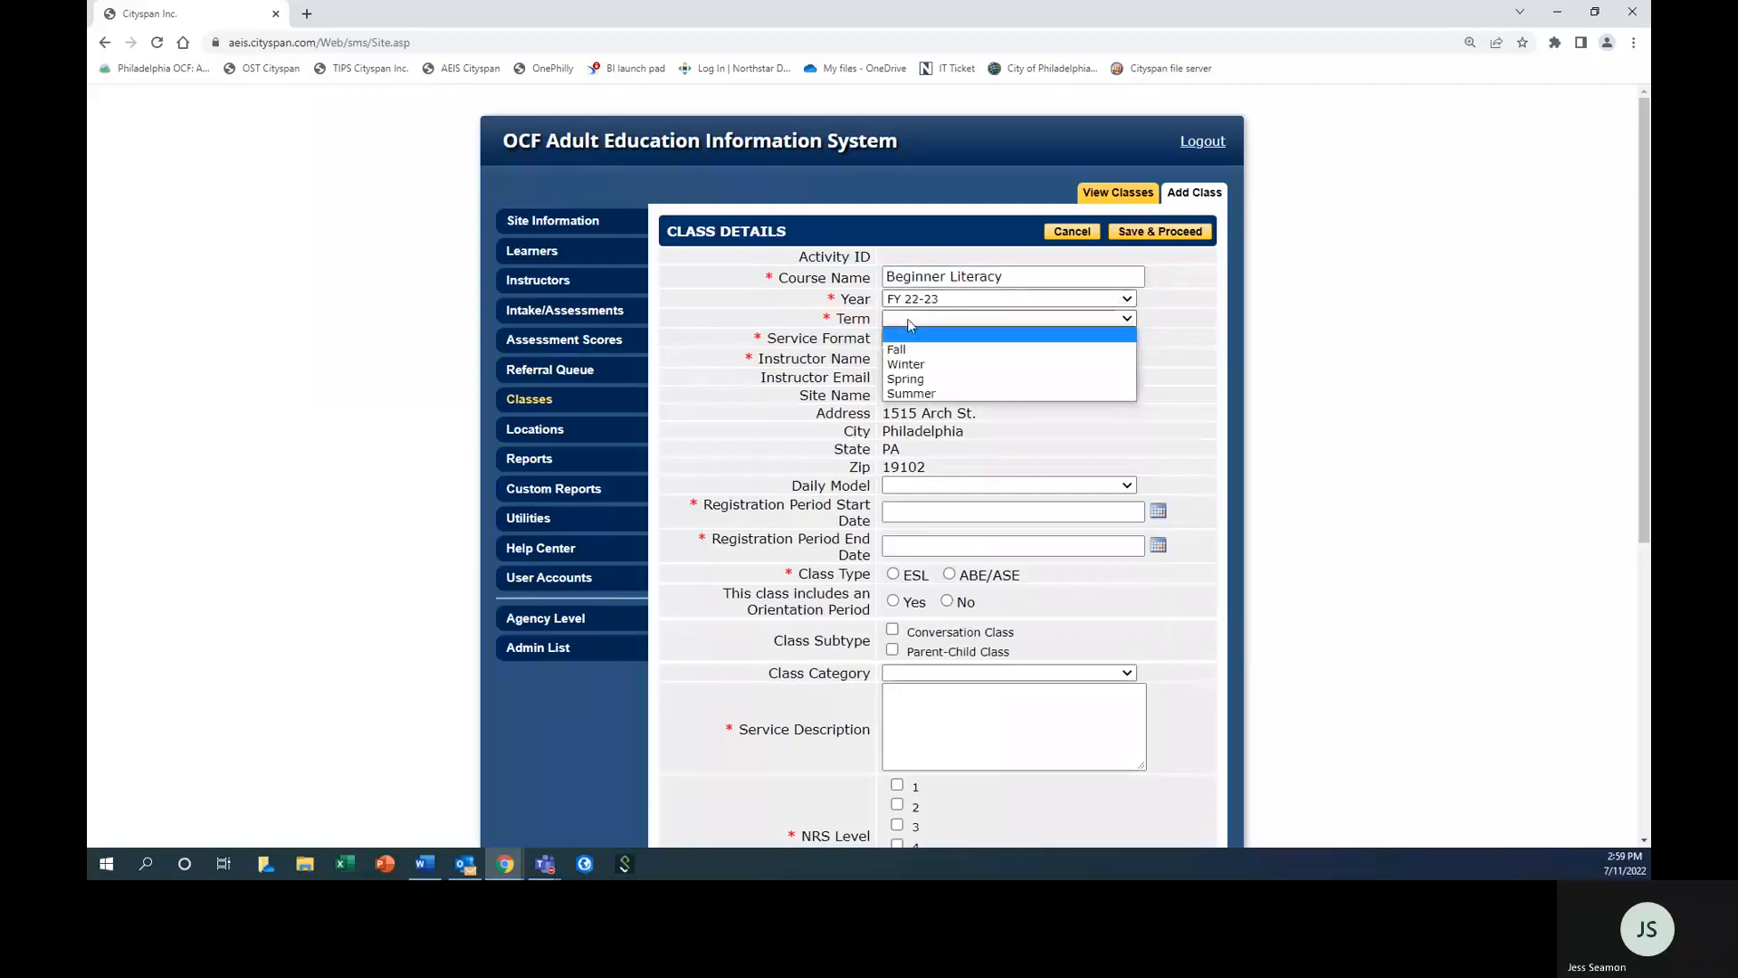
pyautogui.click(910, 393)
pyautogui.click(910, 338)
pyautogui.click(909, 357)
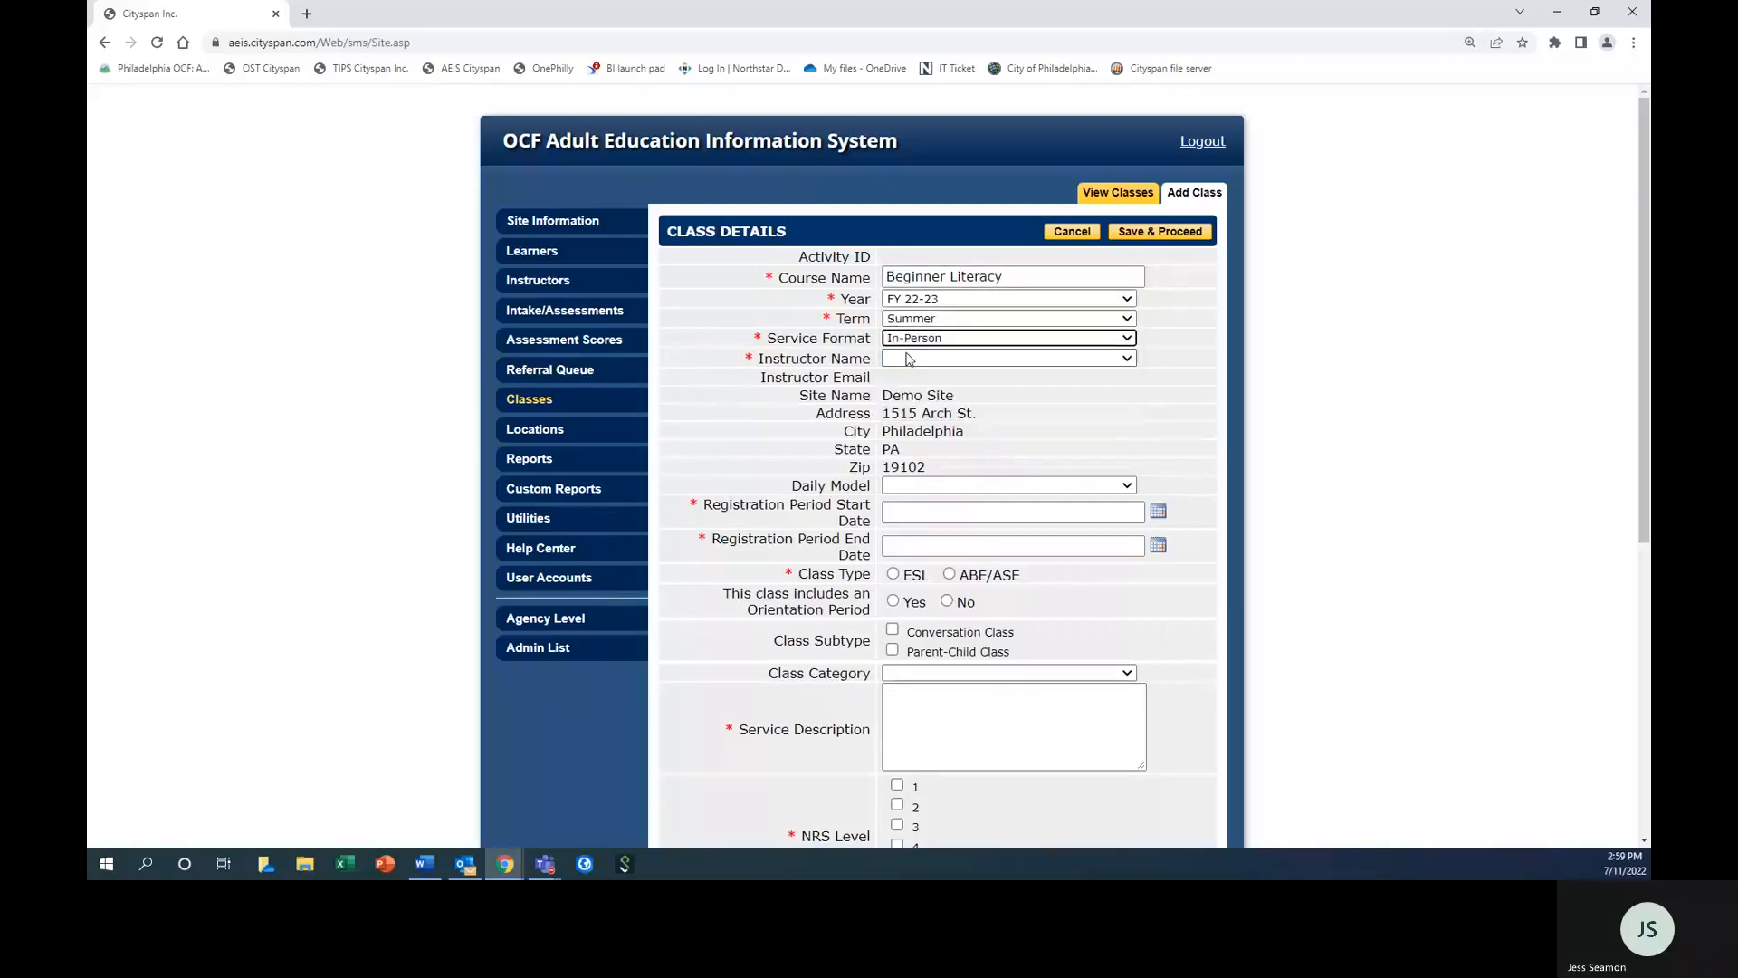
pyautogui.click(909, 360)
pyautogui.click(932, 389)
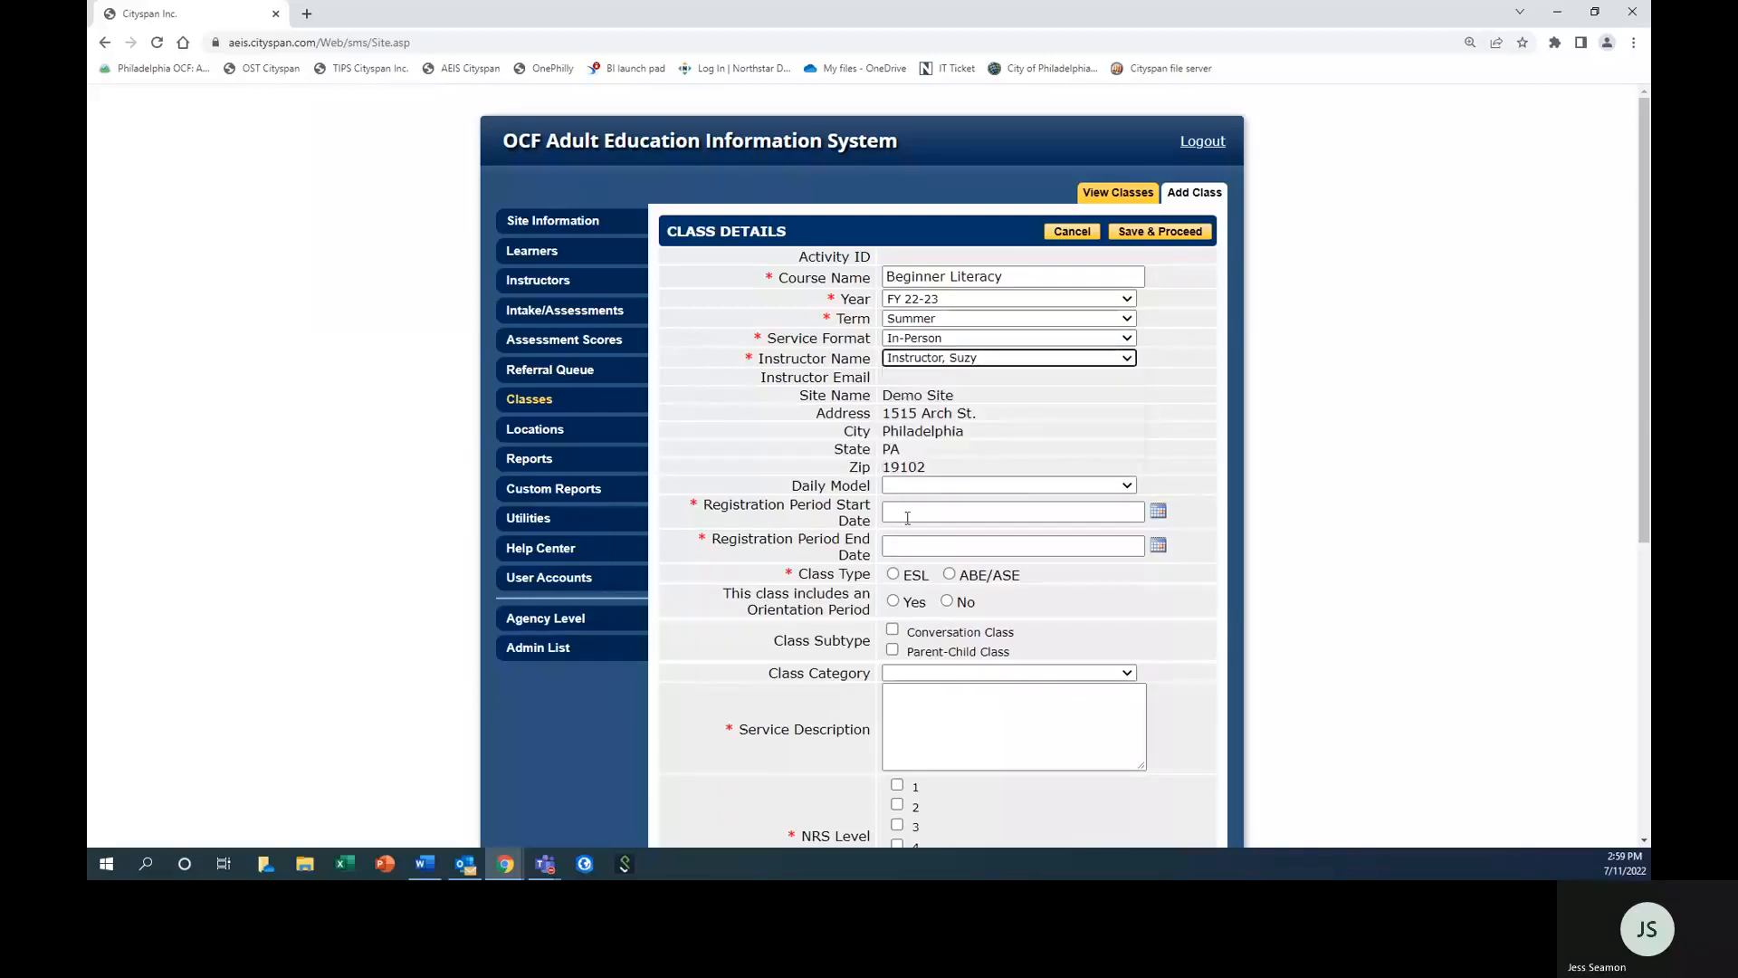
# Set the class registration period from 7/1/2022 to 7/14/2022 and the class type to ESL.
pyautogui.click(991, 513)
pyautogui.click(993, 578)
pyautogui.click(1010, 546)
pyautogui.click(996, 584)
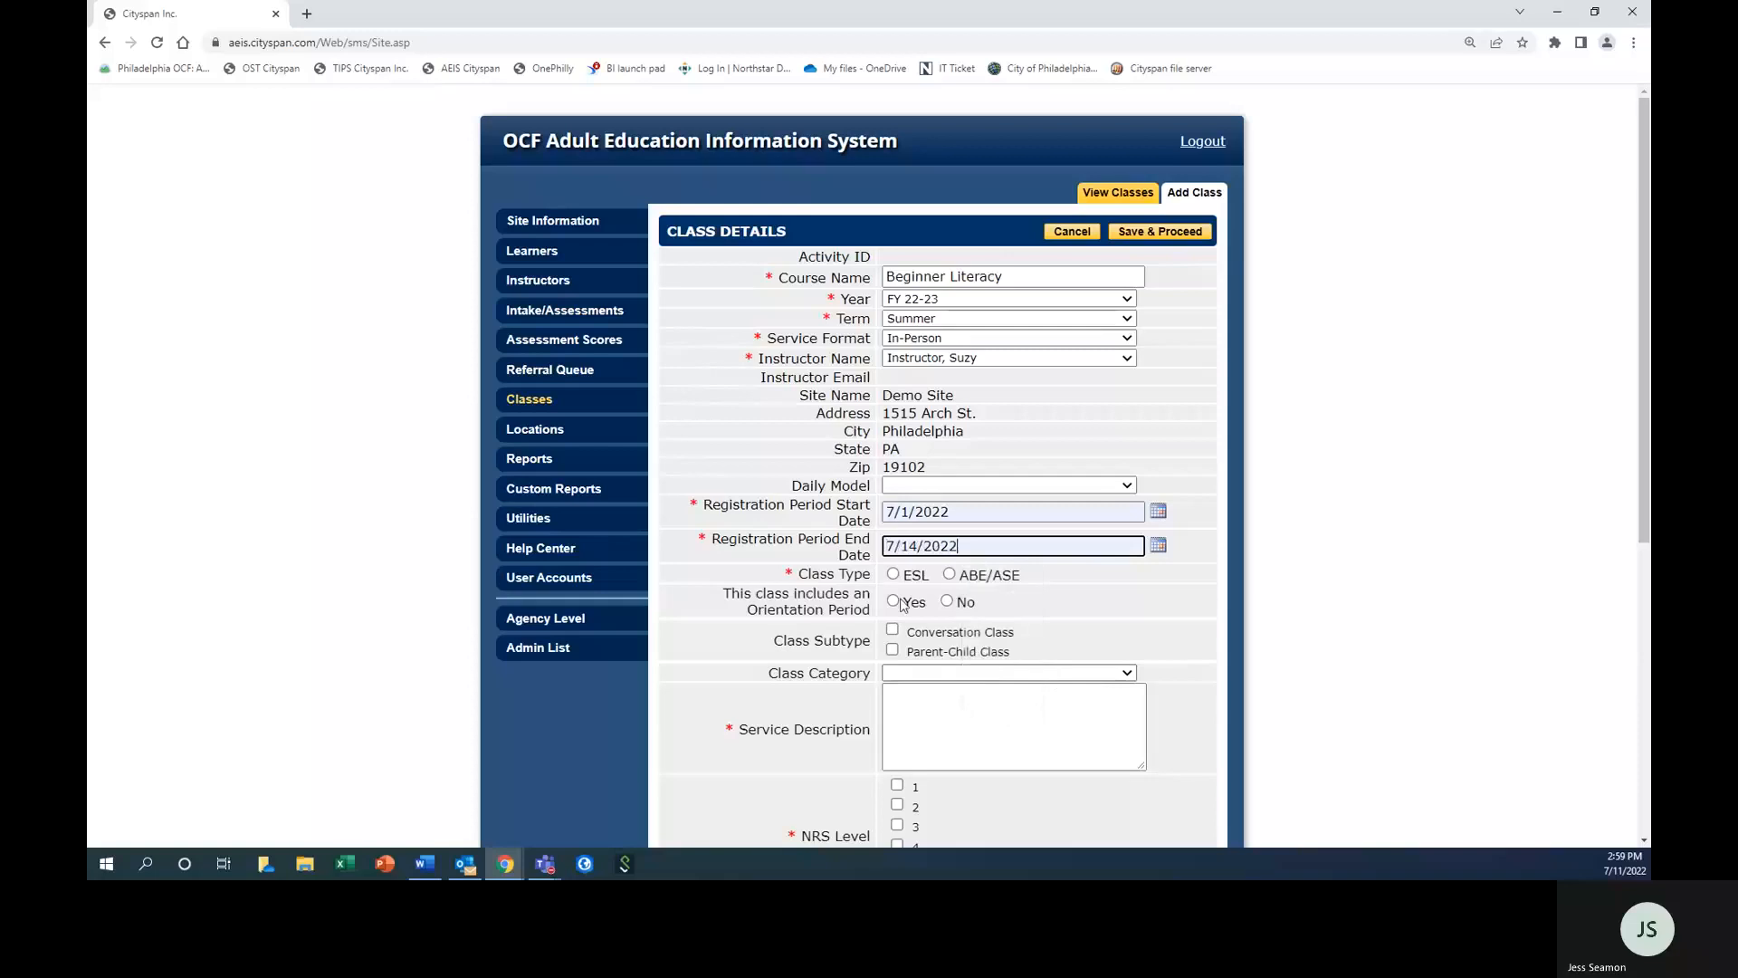
pyautogui.click(894, 574)
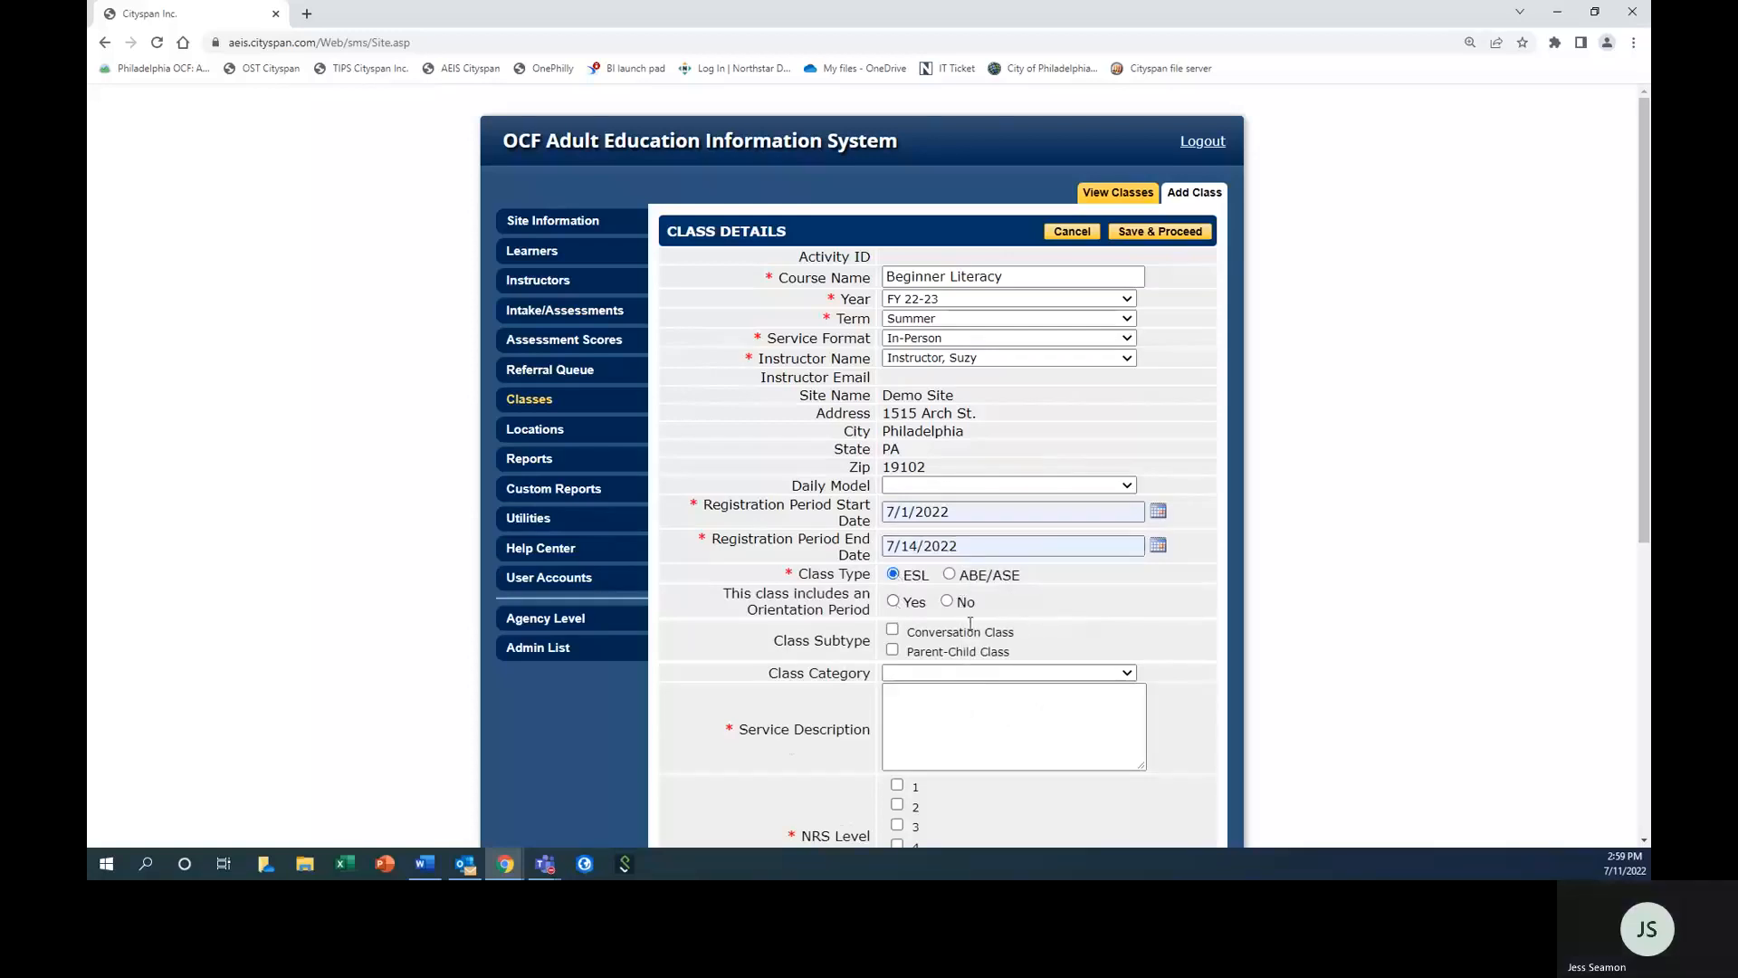
# Mark the class as including an orientation period and enter "test" as its service description.
pyautogui.scroll(-1, 899, 610)
pyautogui.click(894, 521)
pyautogui.scroll(-1, 967, 524)
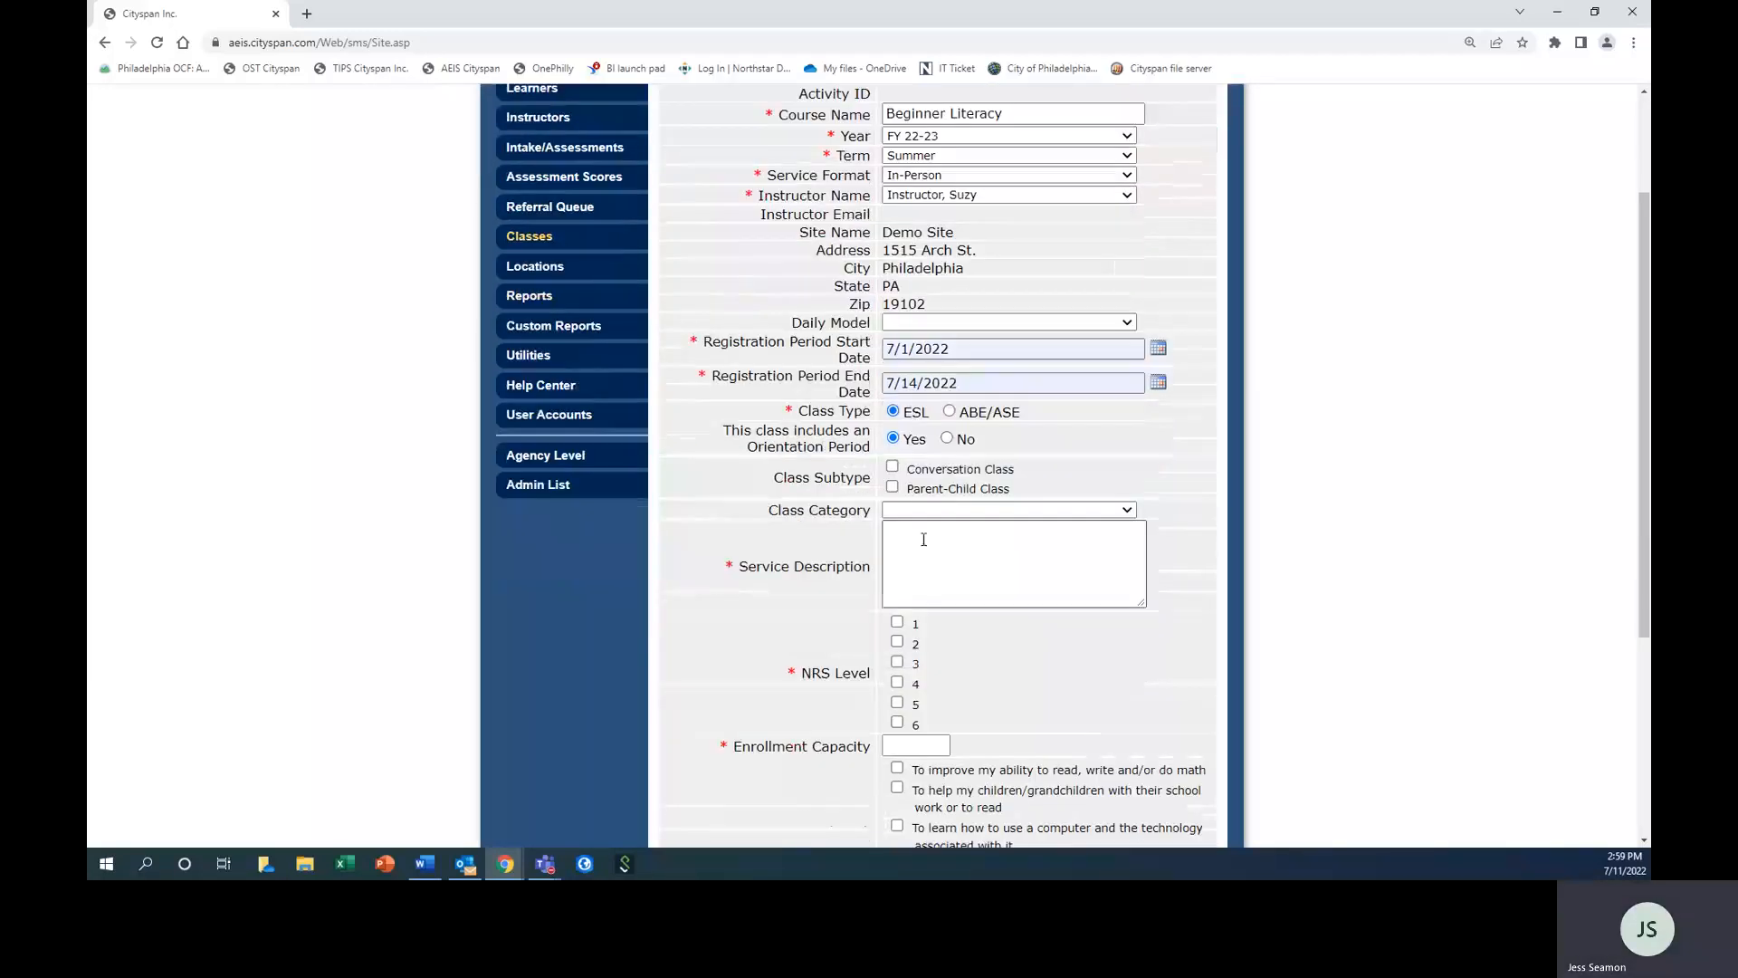
pyautogui.click(925, 559)
pyautogui.write('test')
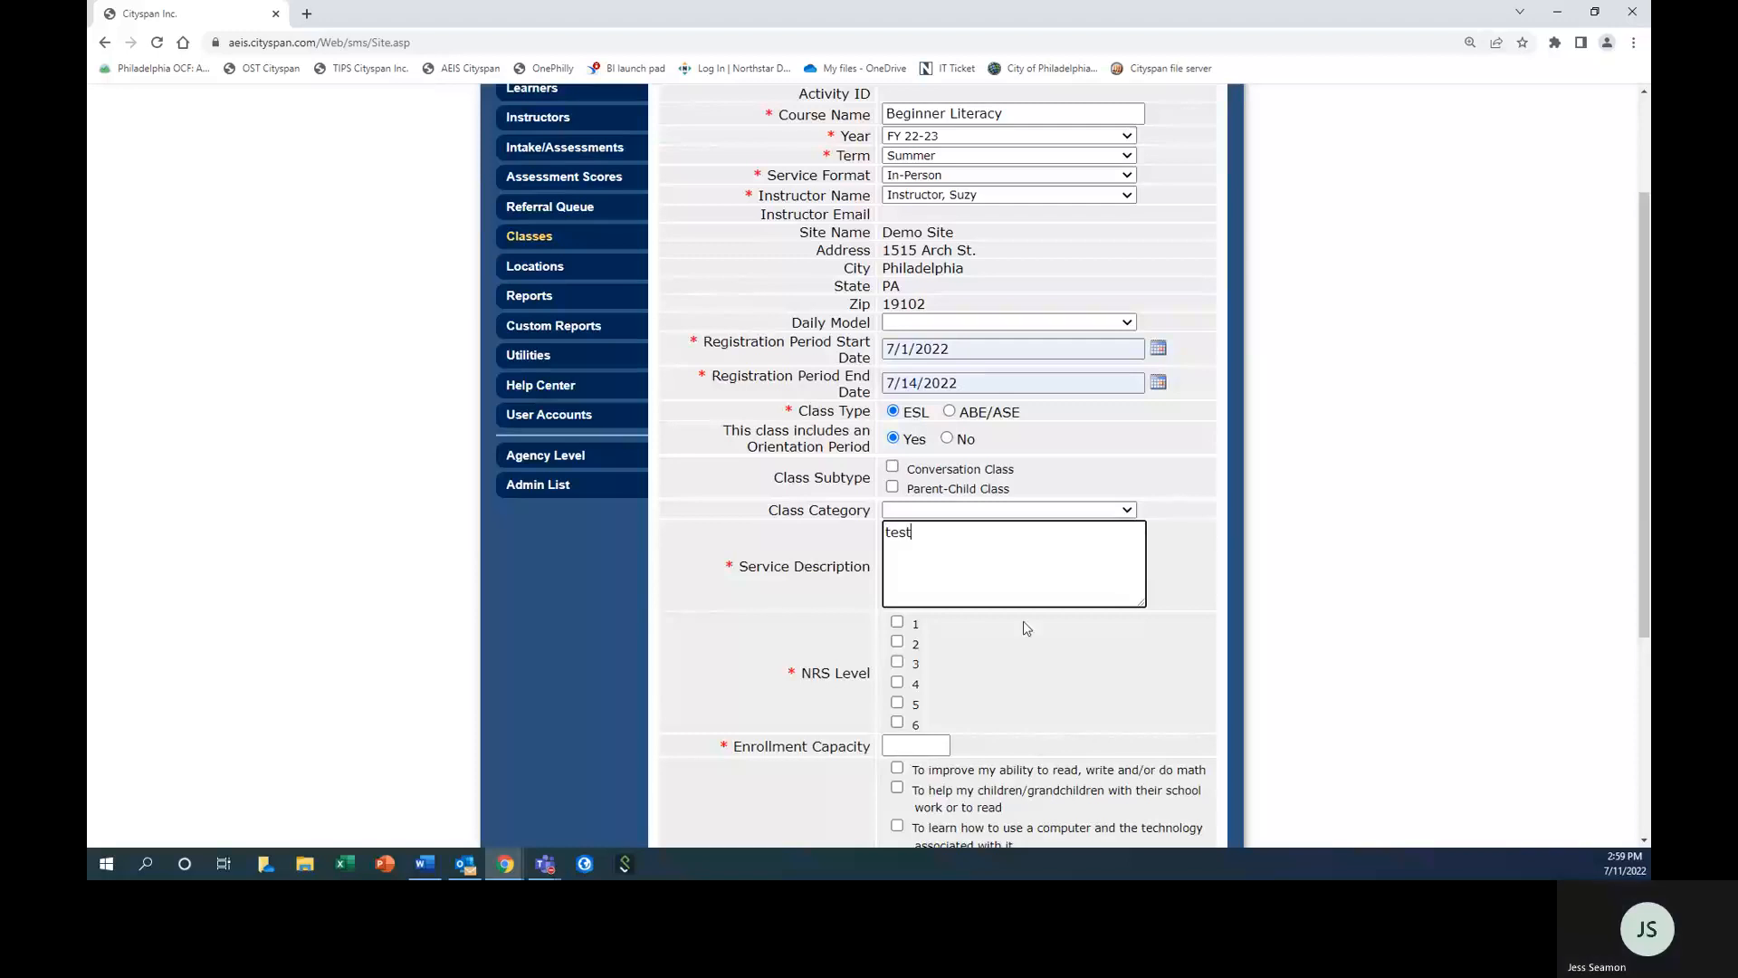
# Select NRS levels 1, 2 and 3 for the Beginner Literacy class.
pyautogui.click(897, 622)
pyautogui.click(897, 642)
pyautogui.click(897, 662)
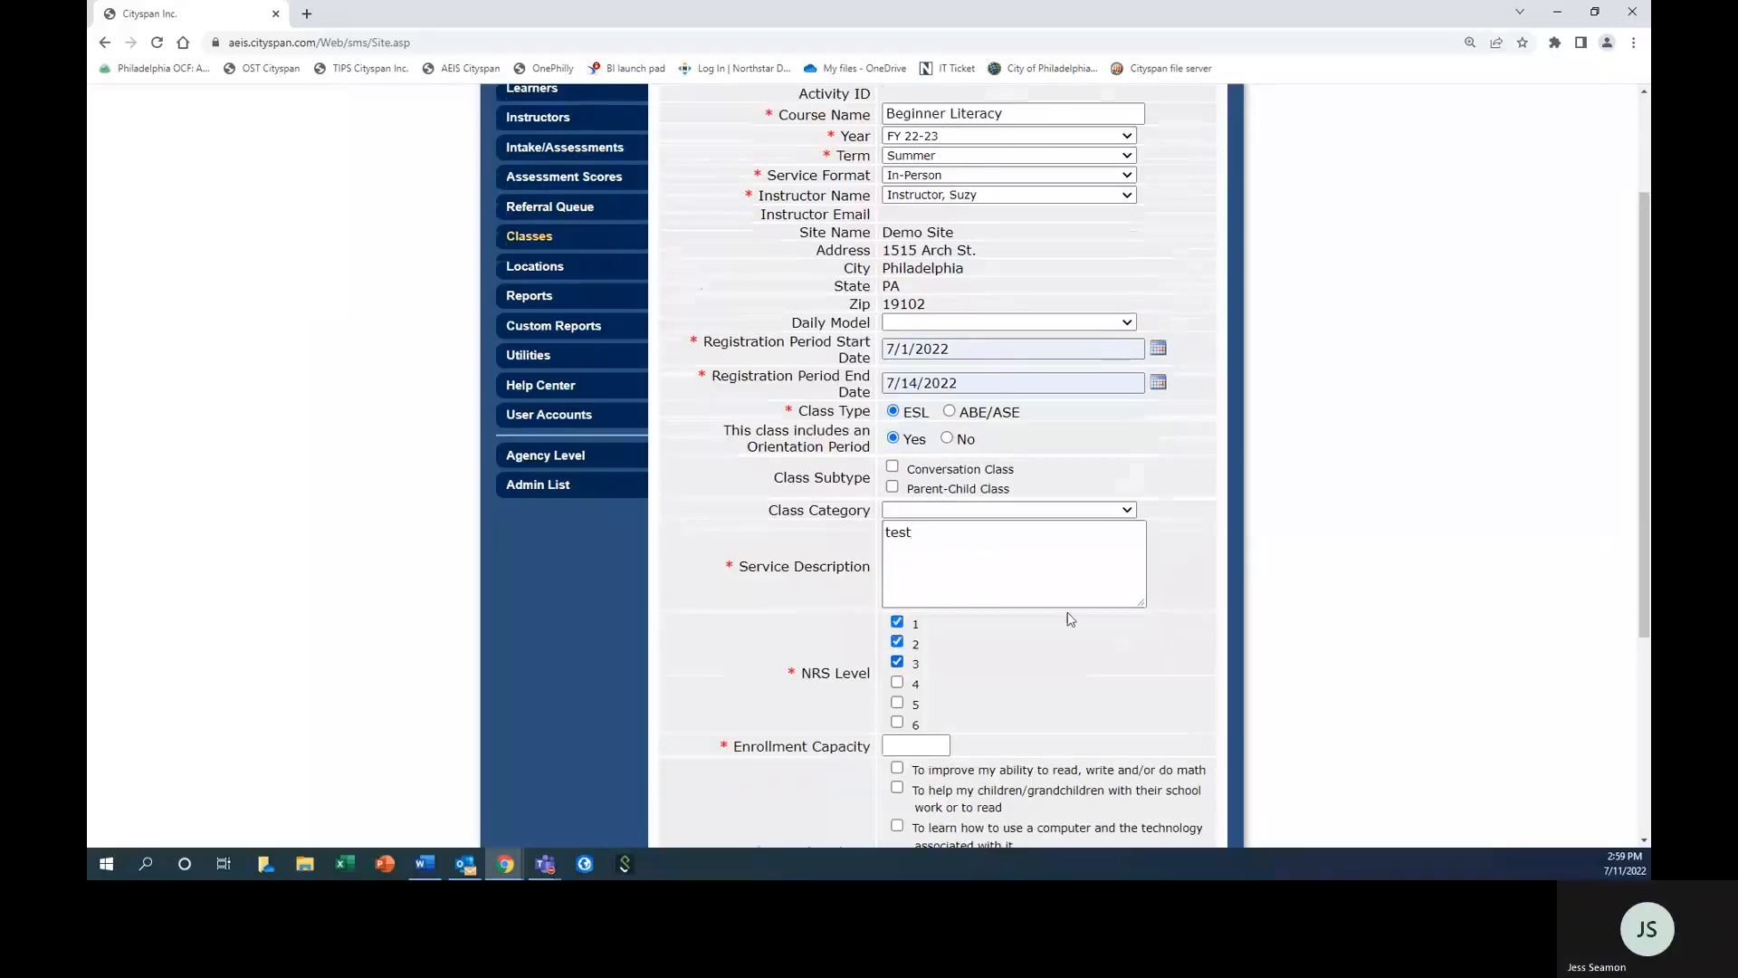
# Set the class enrollment capacity to 12 and select "To improve my English" as its learning goal.
pyautogui.scroll(-1, 1070, 619)
pyautogui.click(916, 664)
pyautogui.write('12')
pyautogui.scroll(-1, 1059, 681)
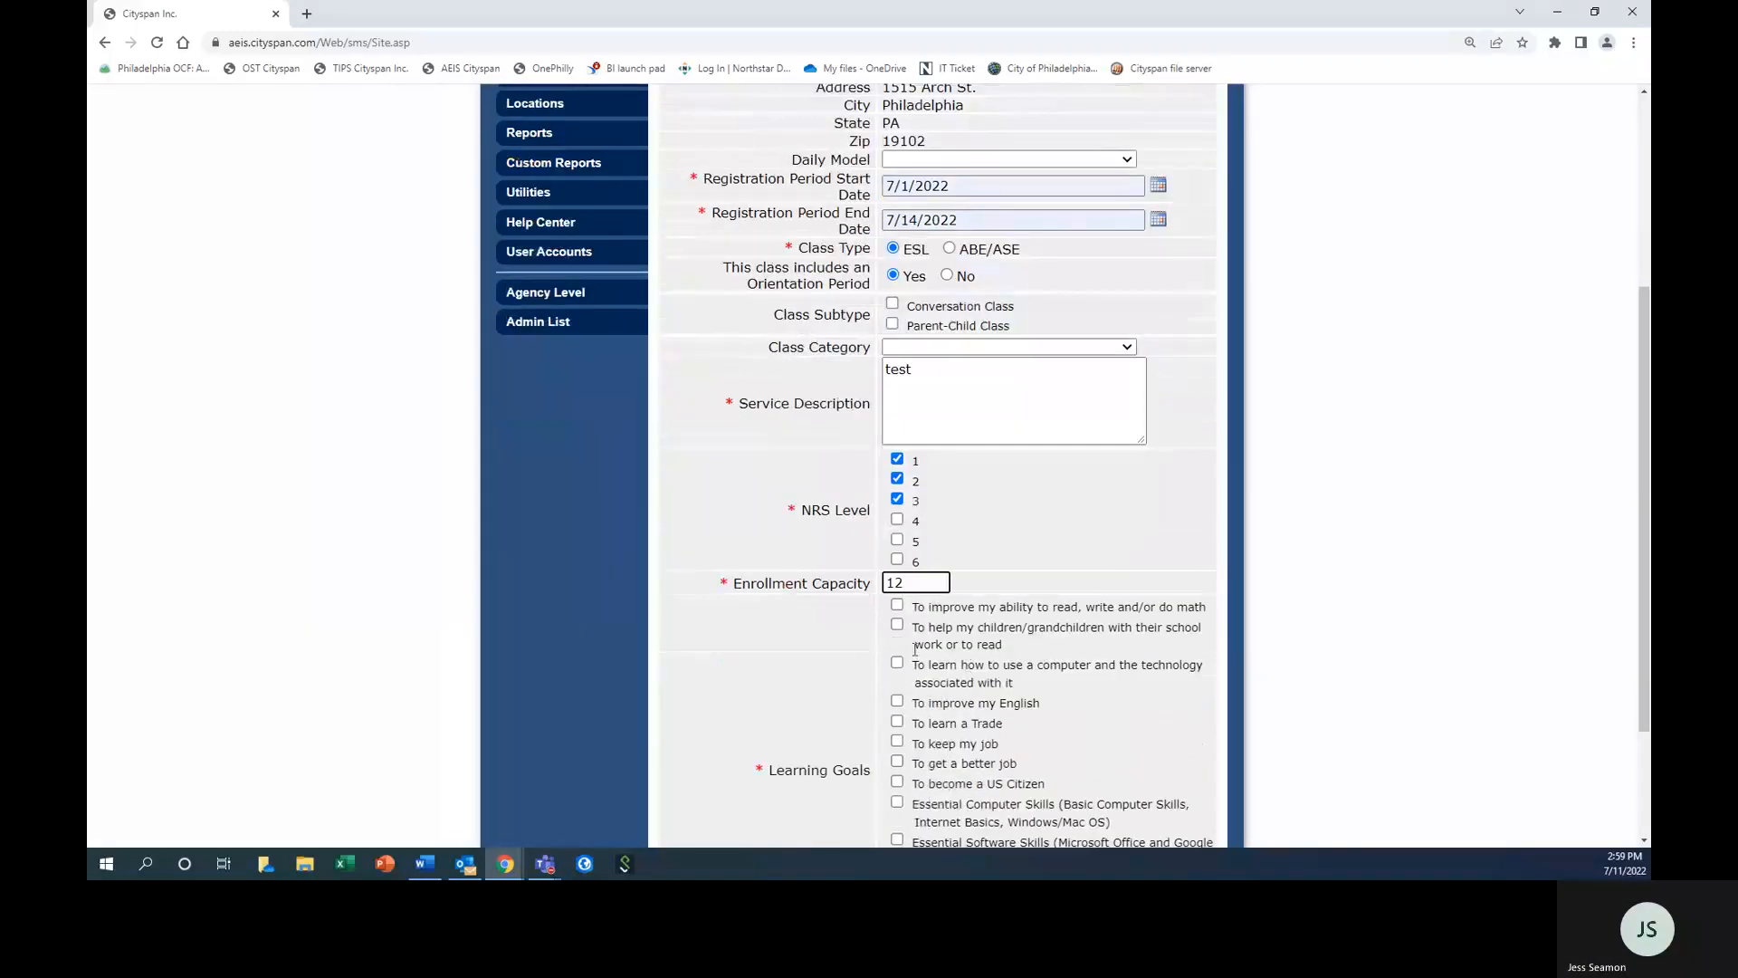
pyautogui.click(897, 702)
# Review the completed class details from course name to learning goals, and save them to proceed to scheduling.
pyautogui.scroll(1, 1143, 562)
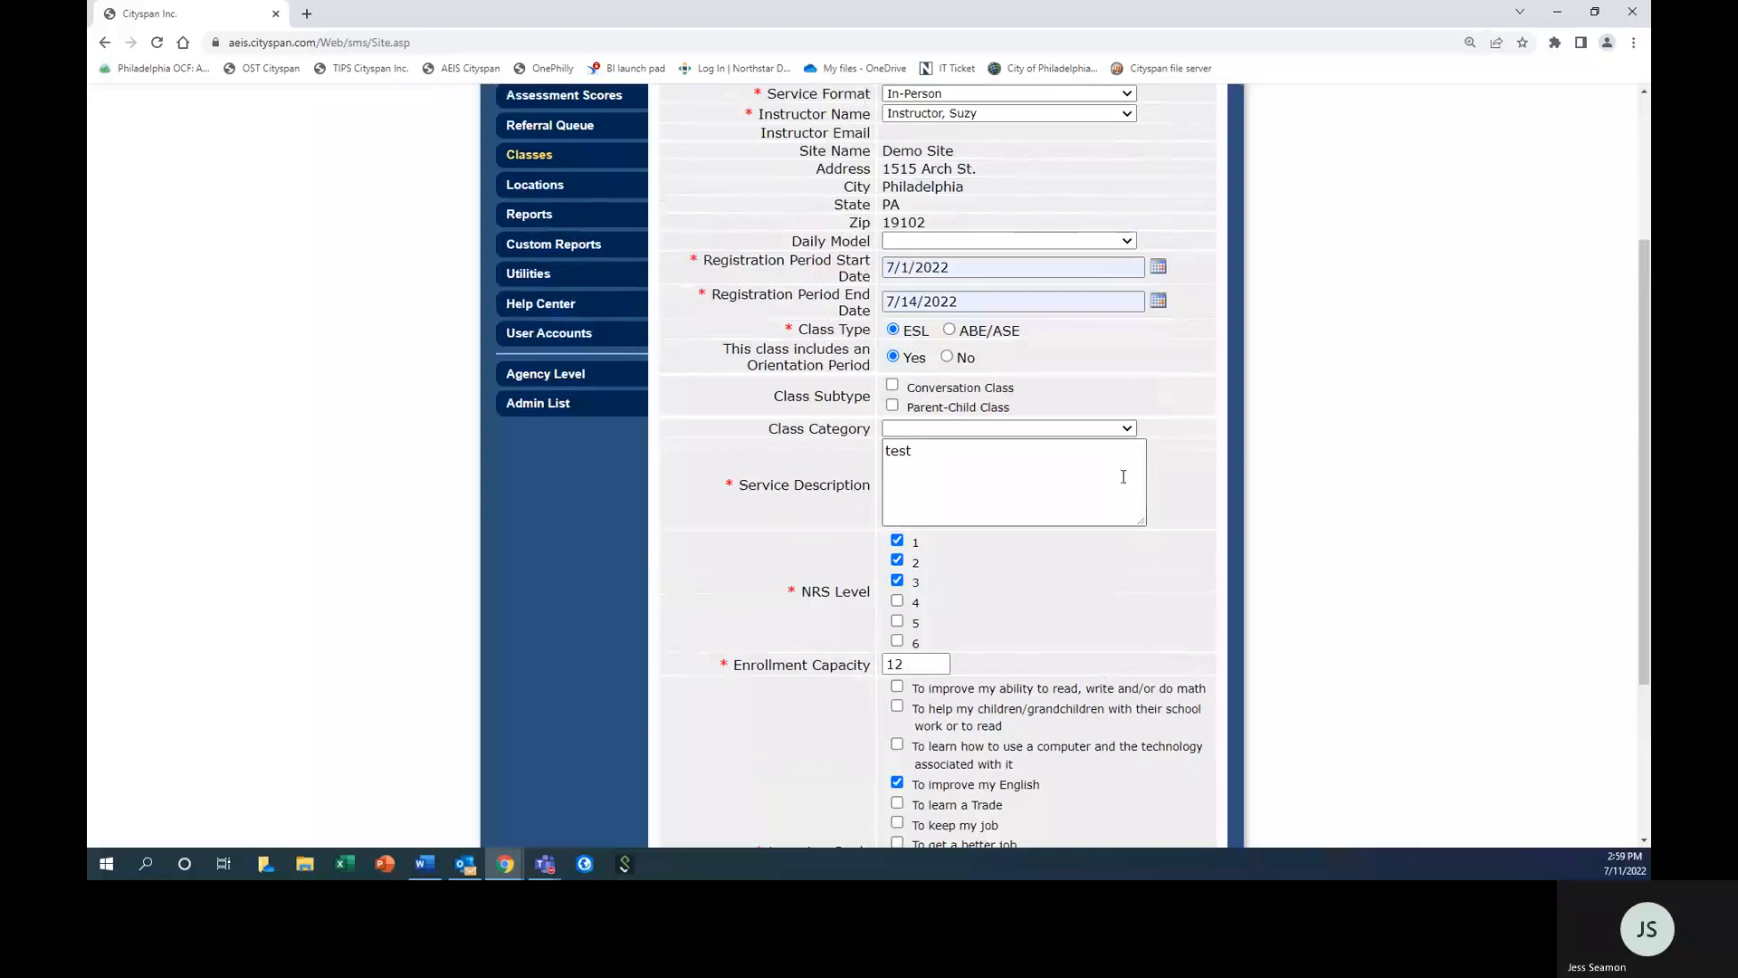
pyautogui.scroll(2, 1121, 472)
pyautogui.scroll(1, 1109, 488)
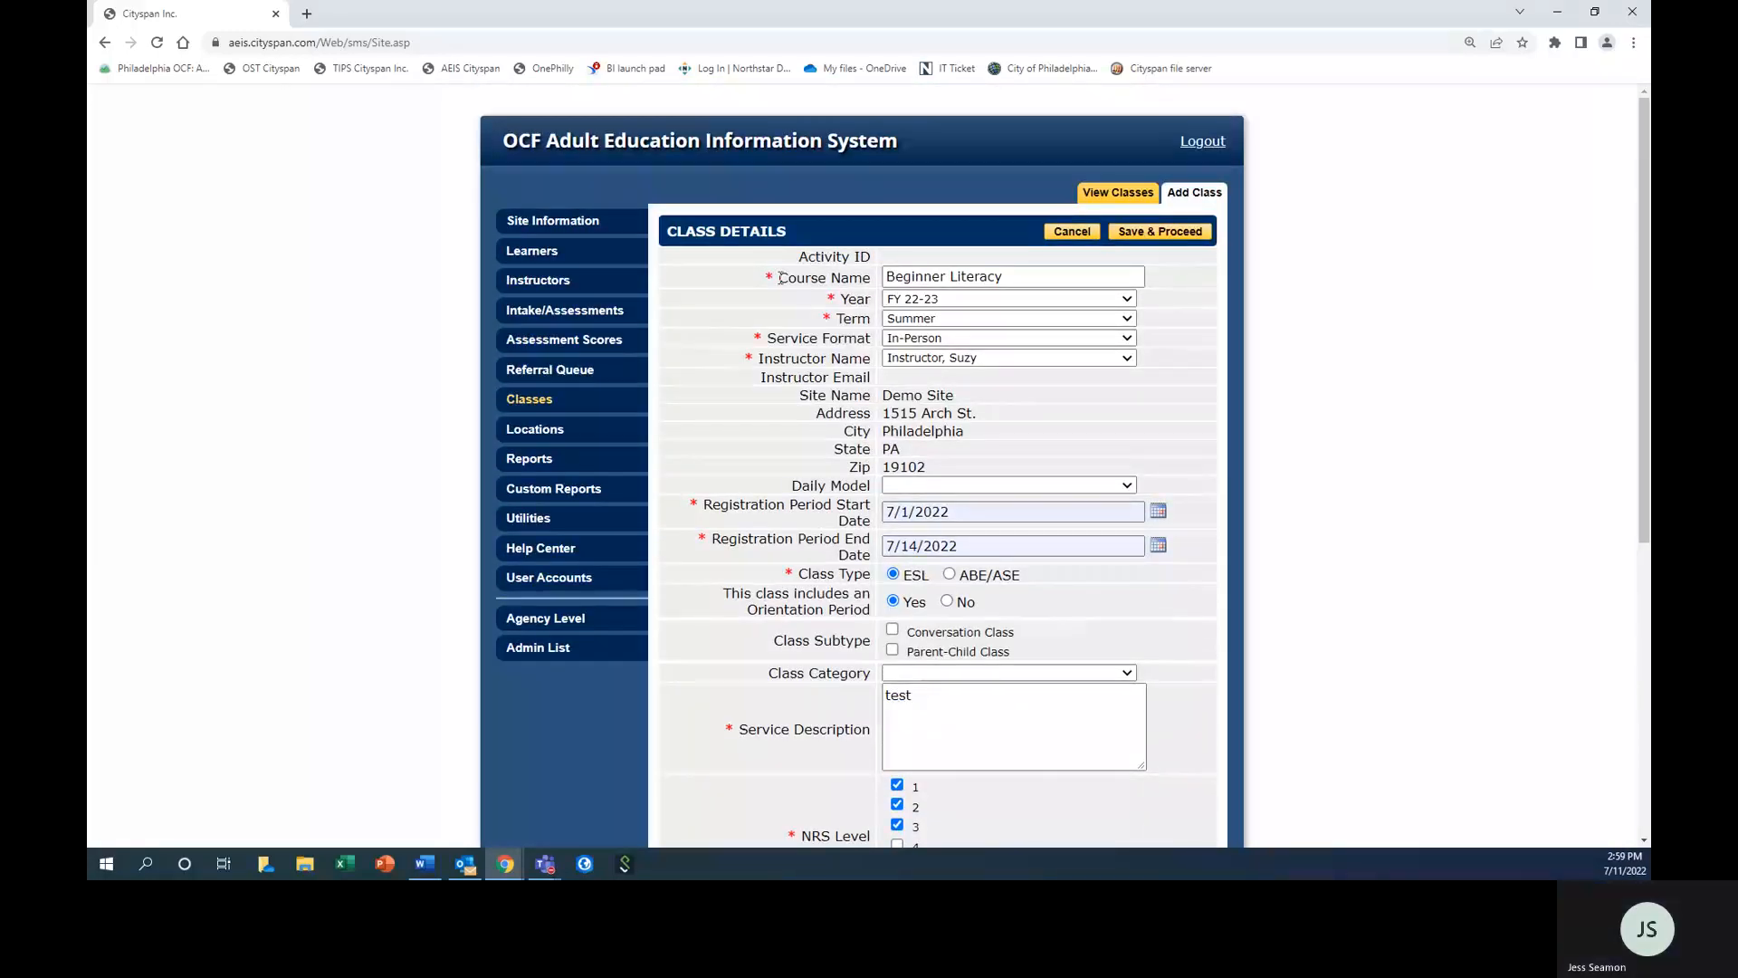
pyautogui.moveTo(780, 278); pyautogui.dragTo(898, 276)
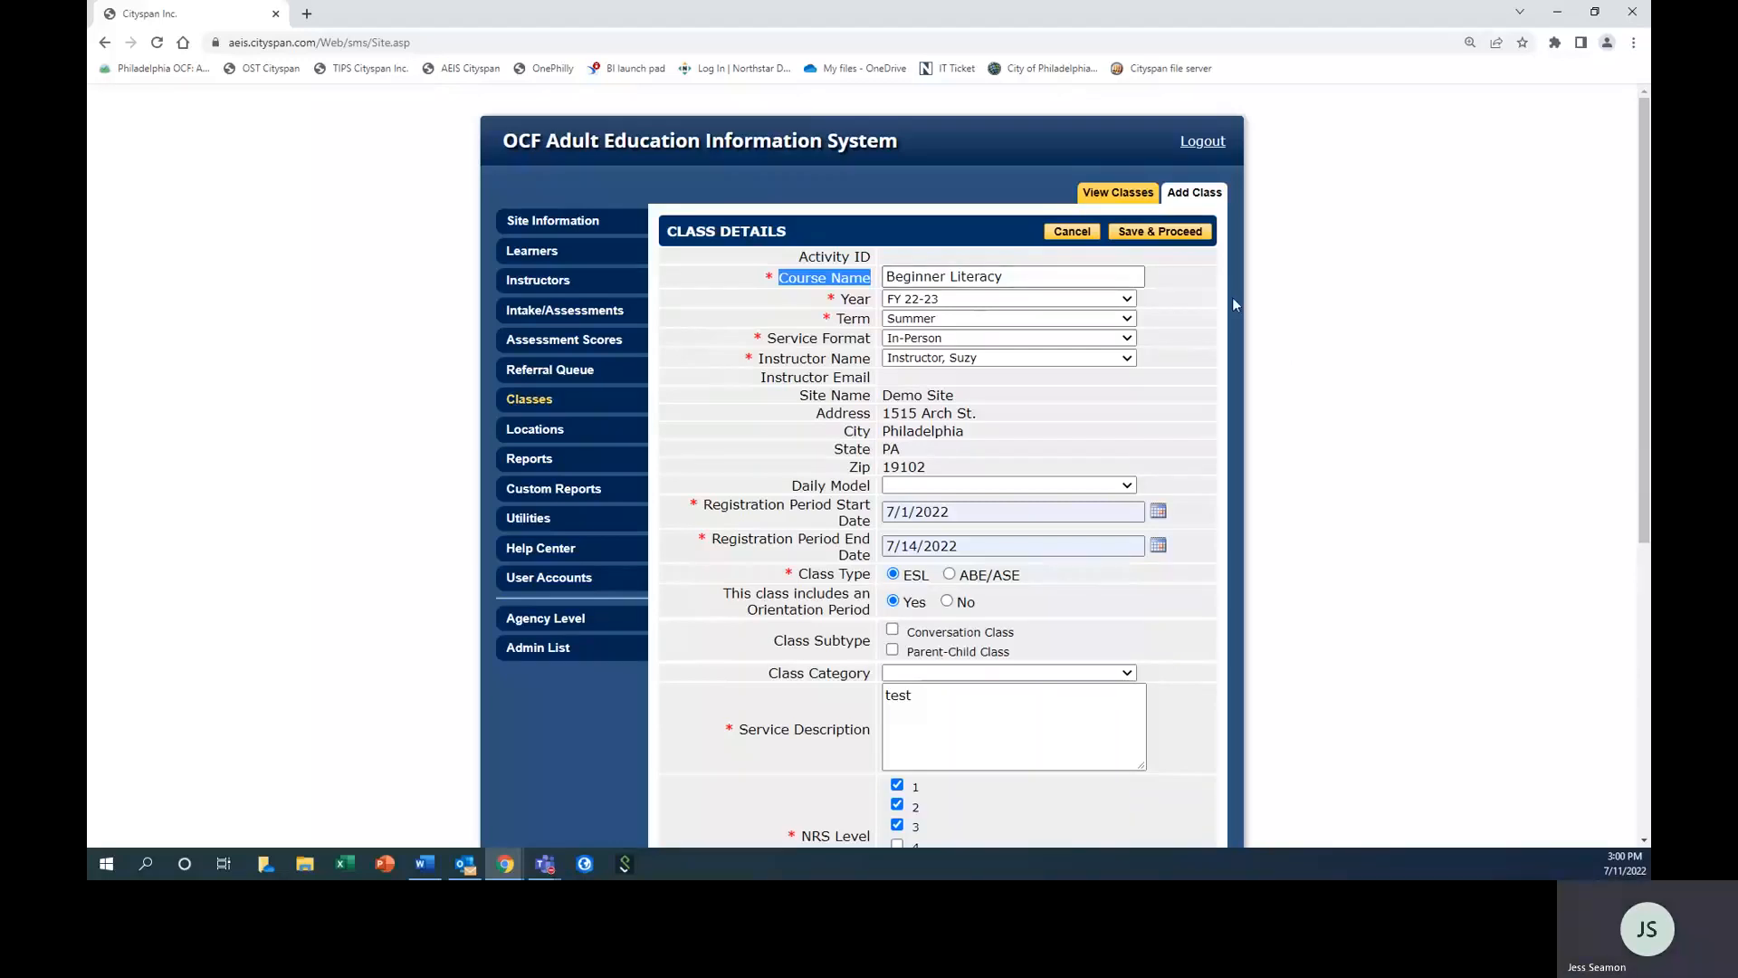
pyautogui.scroll(-2, 1174, 326)
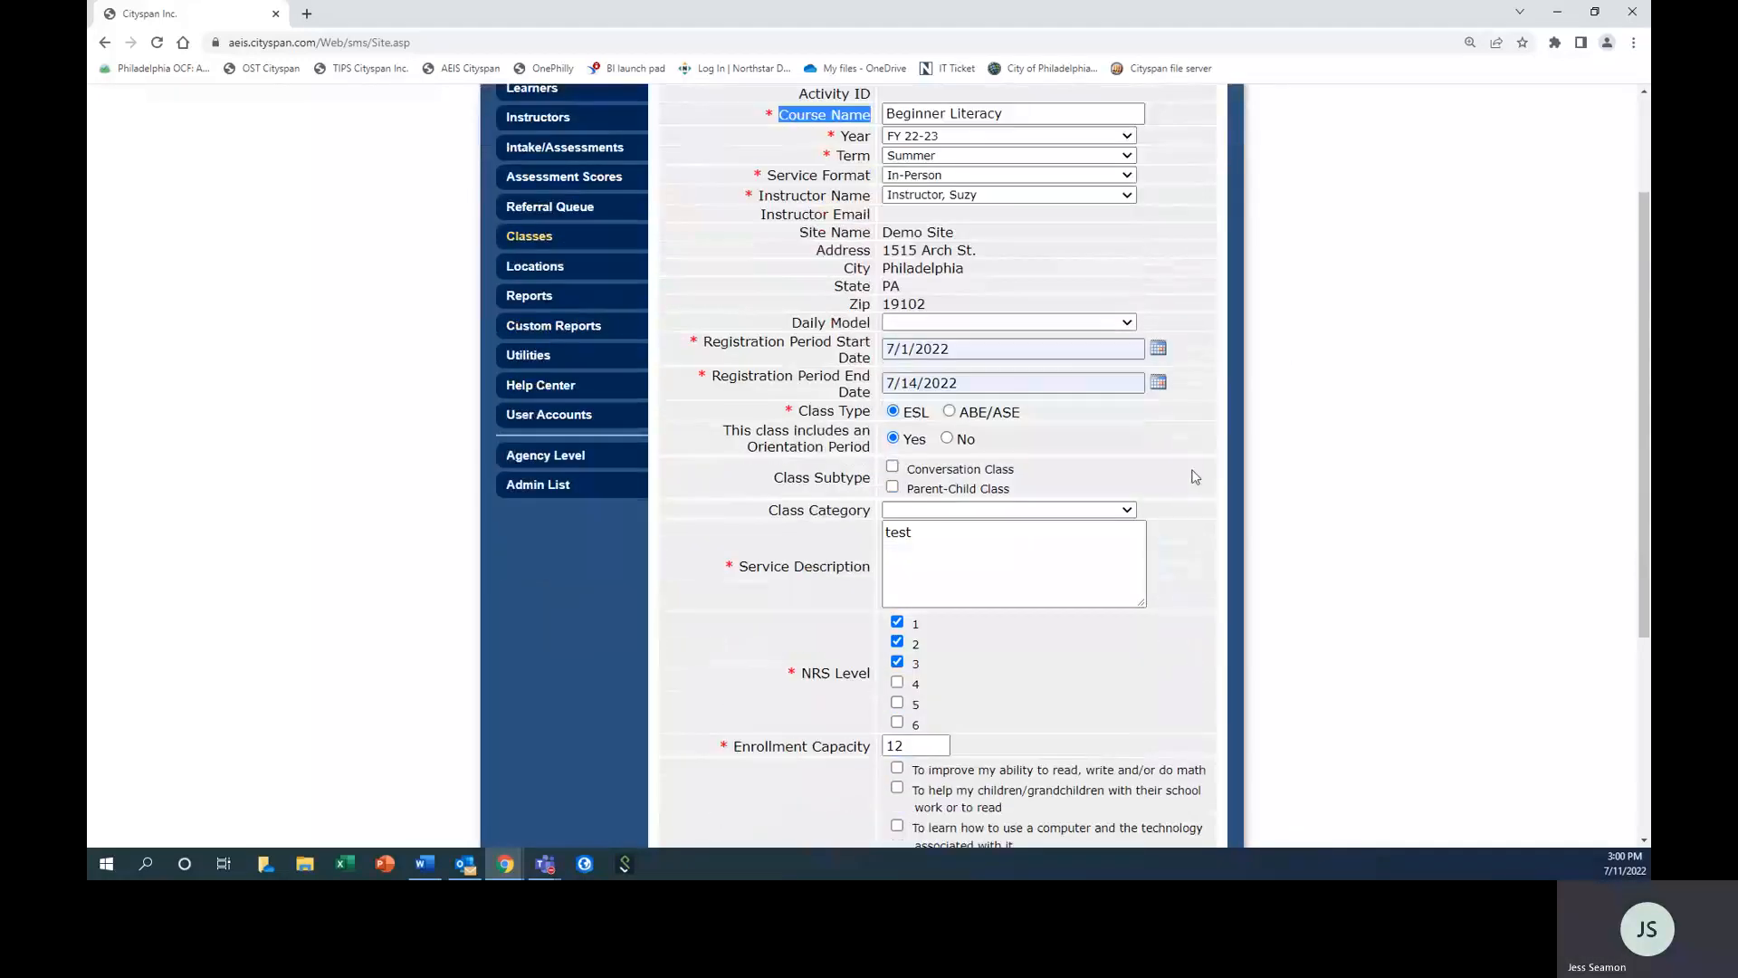
pyautogui.scroll(1, 1190, 493)
pyautogui.scroll(1, 1195, 469)
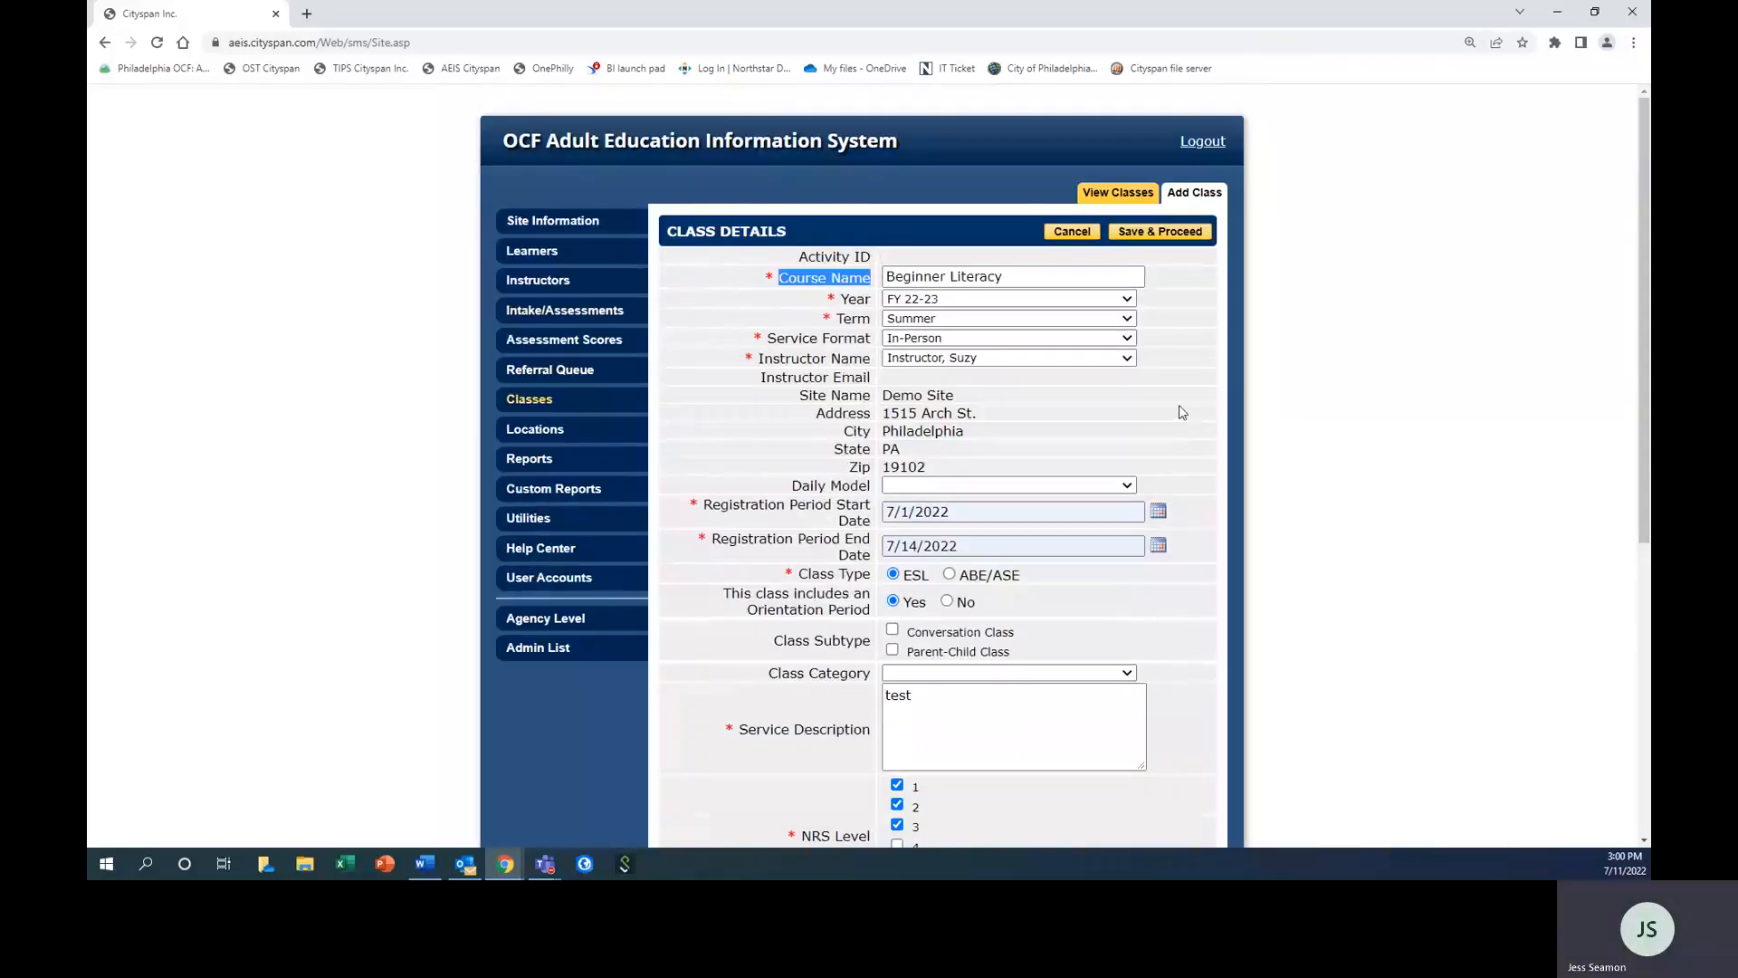
pyautogui.scroll(-2, 1183, 410)
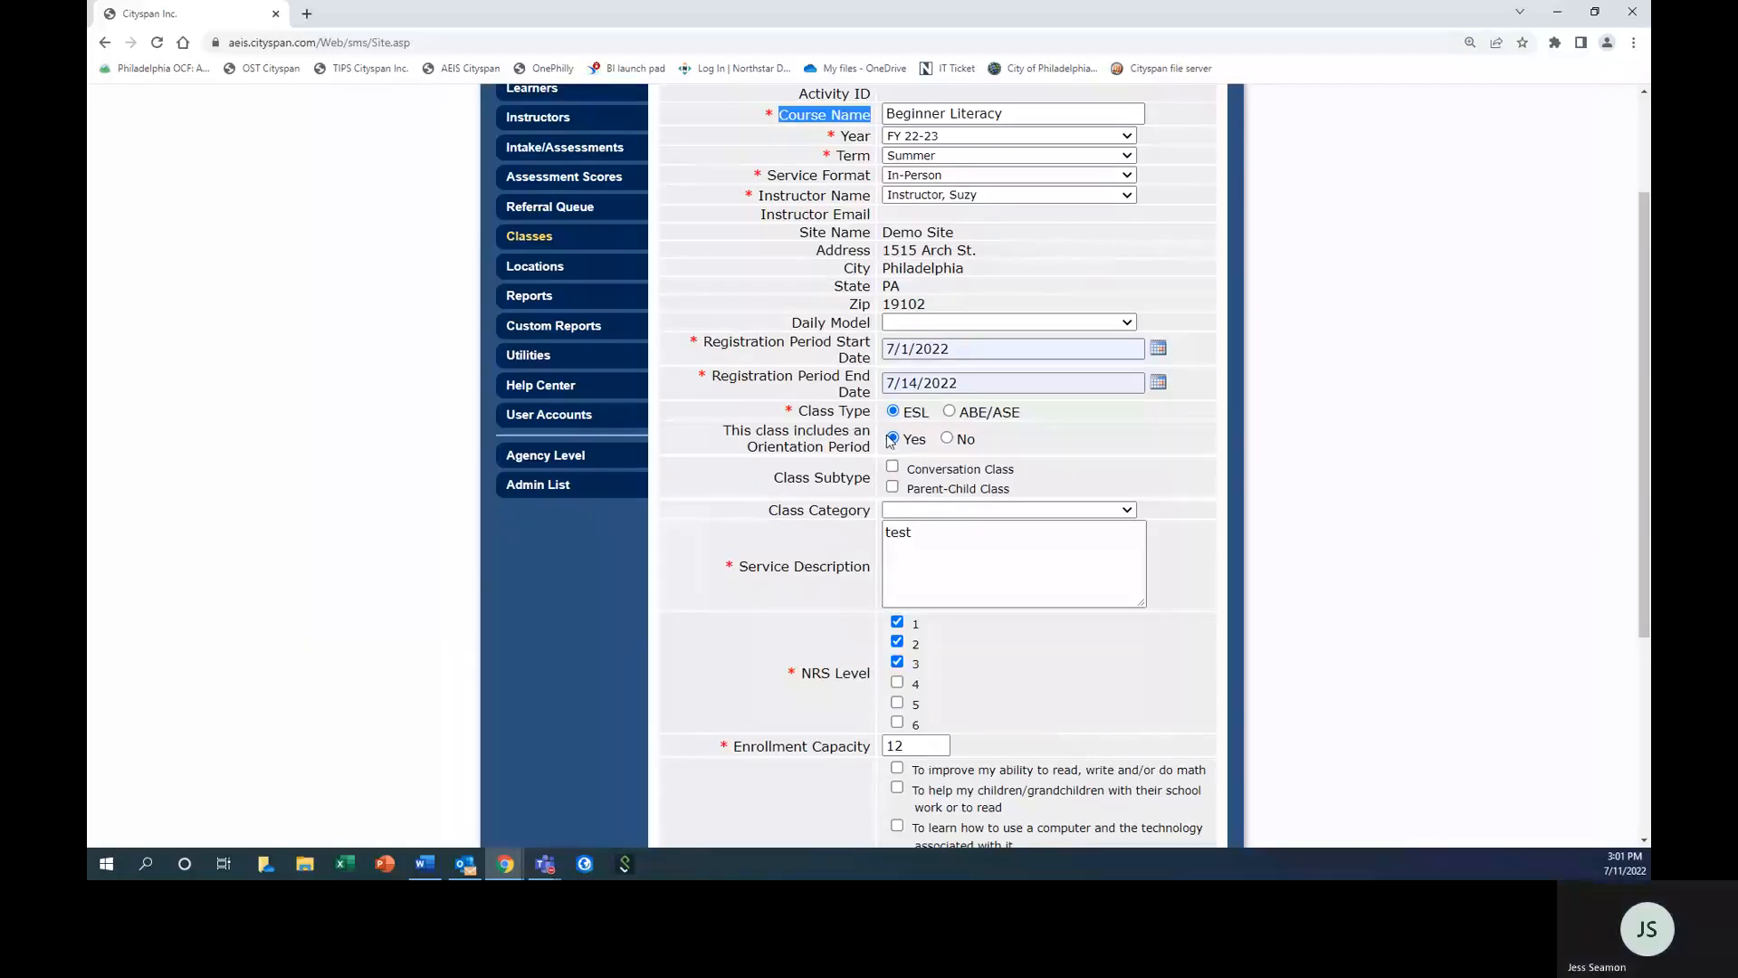
pyautogui.scroll(-2, 891, 440)
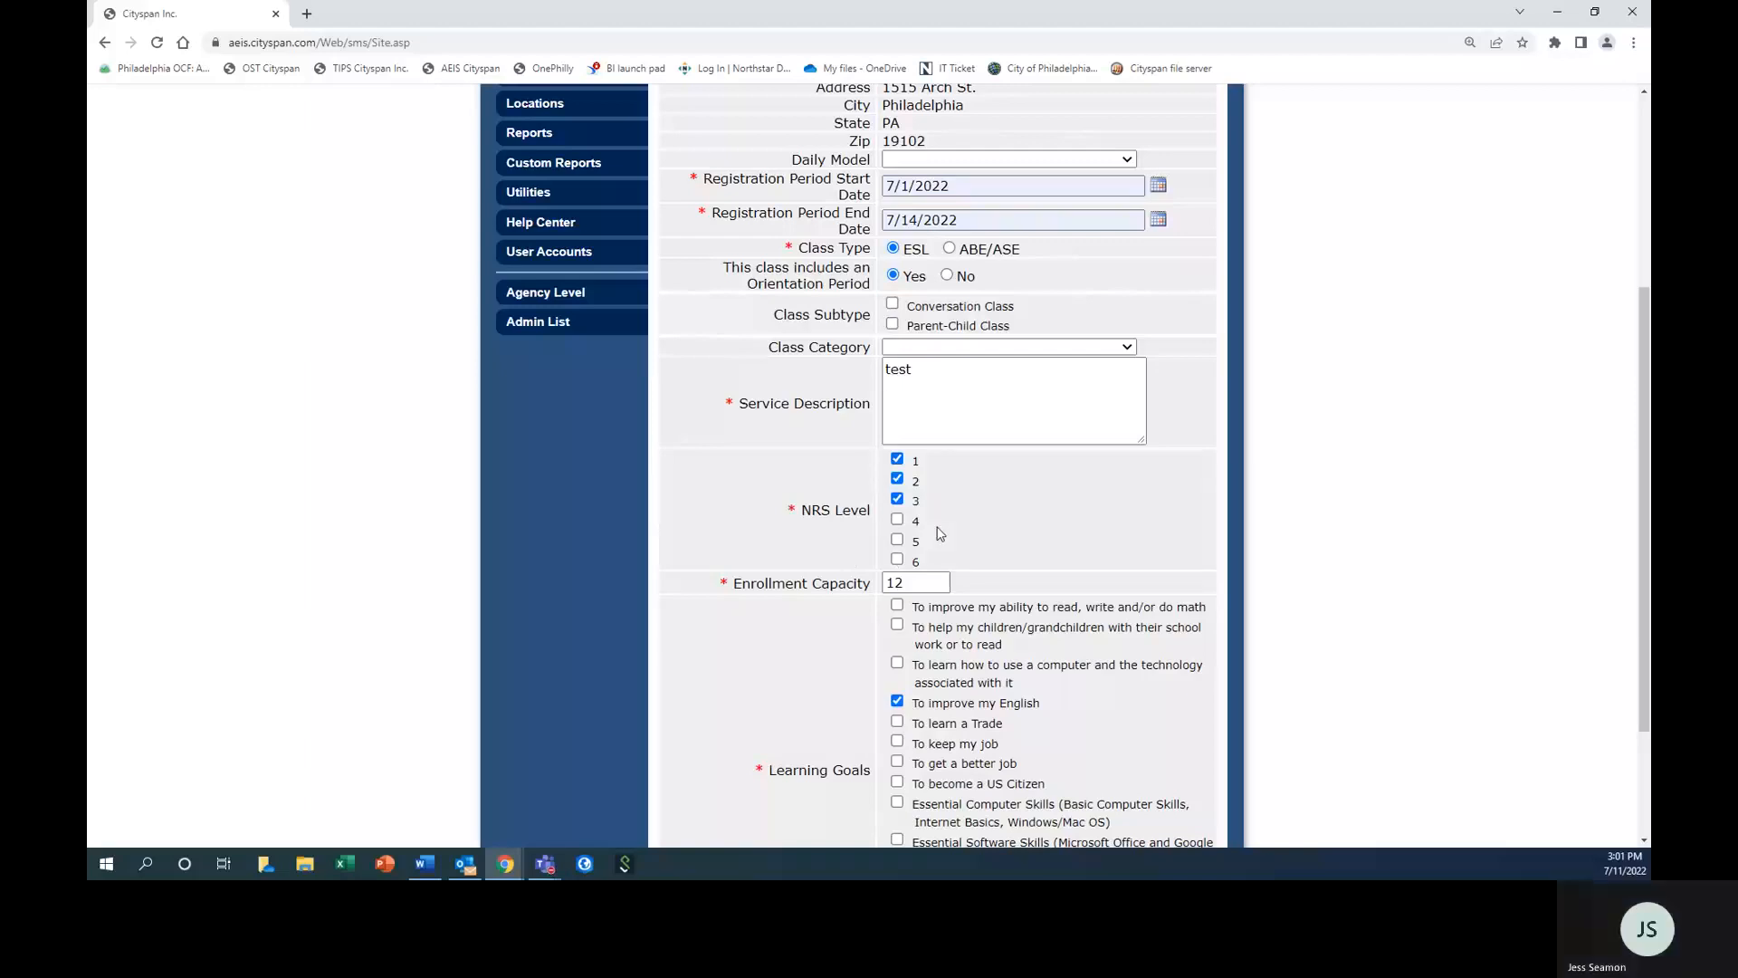
pyautogui.scroll(-1, 998, 519)
pyautogui.scroll(5, 1091, 597)
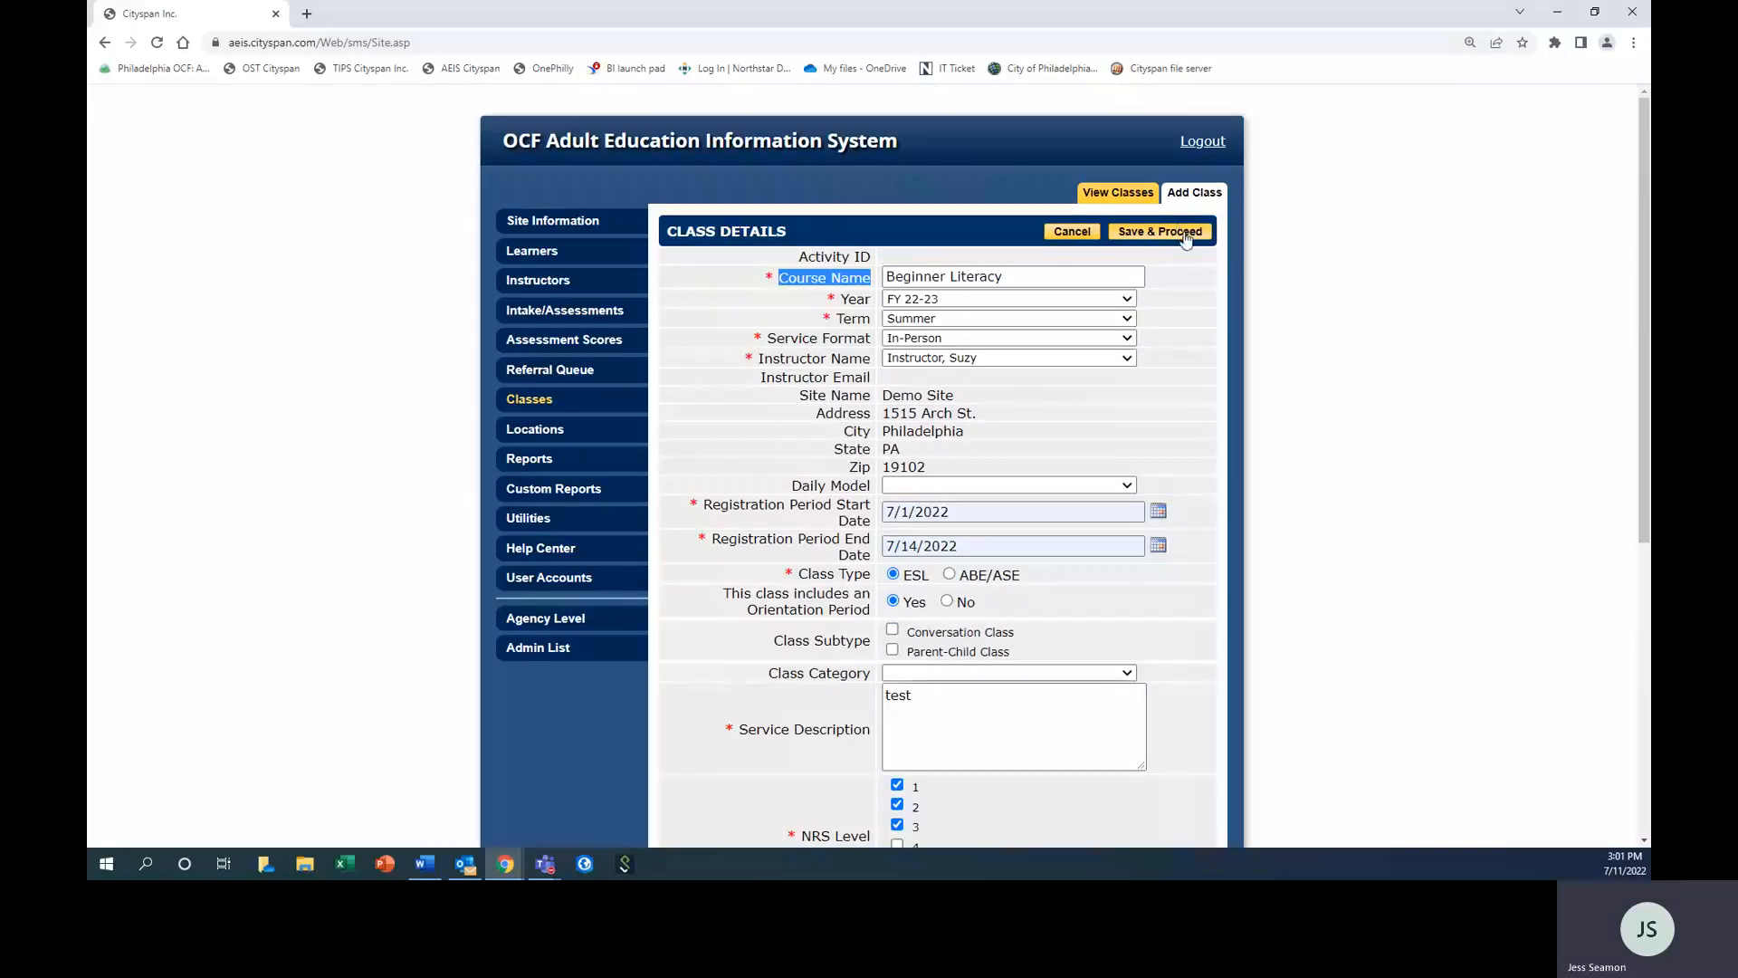
pyautogui.click(1186, 233)
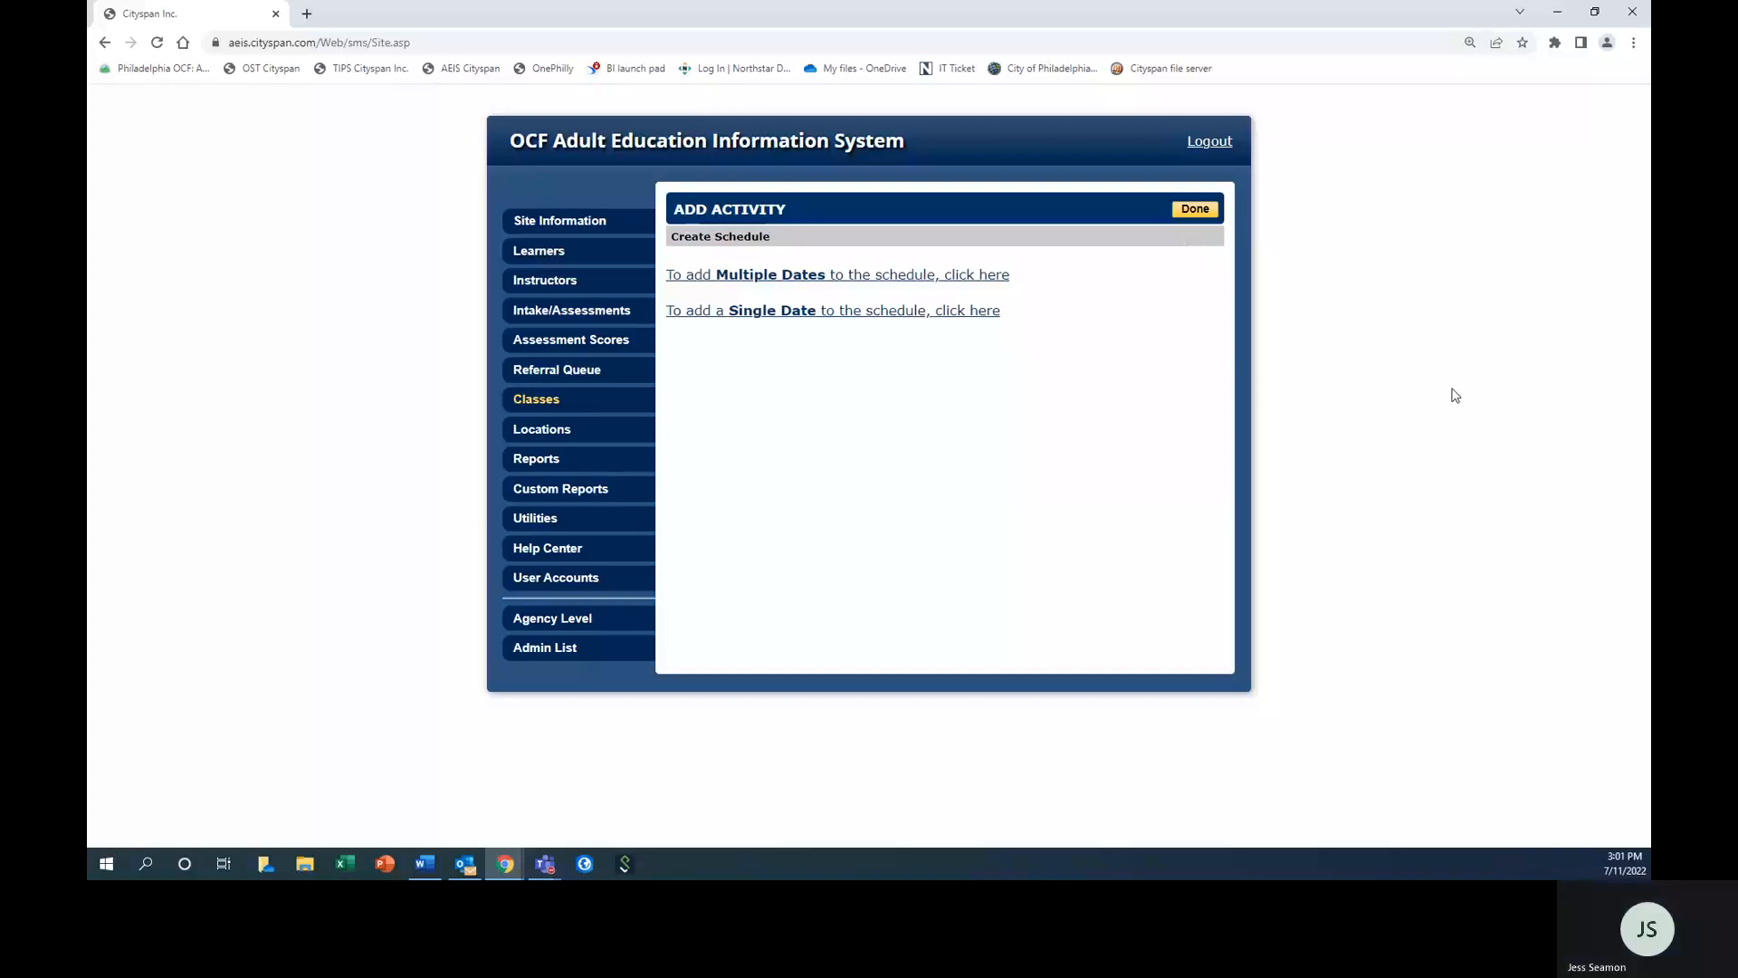
# Start a multiple-date schedule for the class with begin date 7/15/2022 and end date 8/19/2022.
pyautogui.click(804, 279)
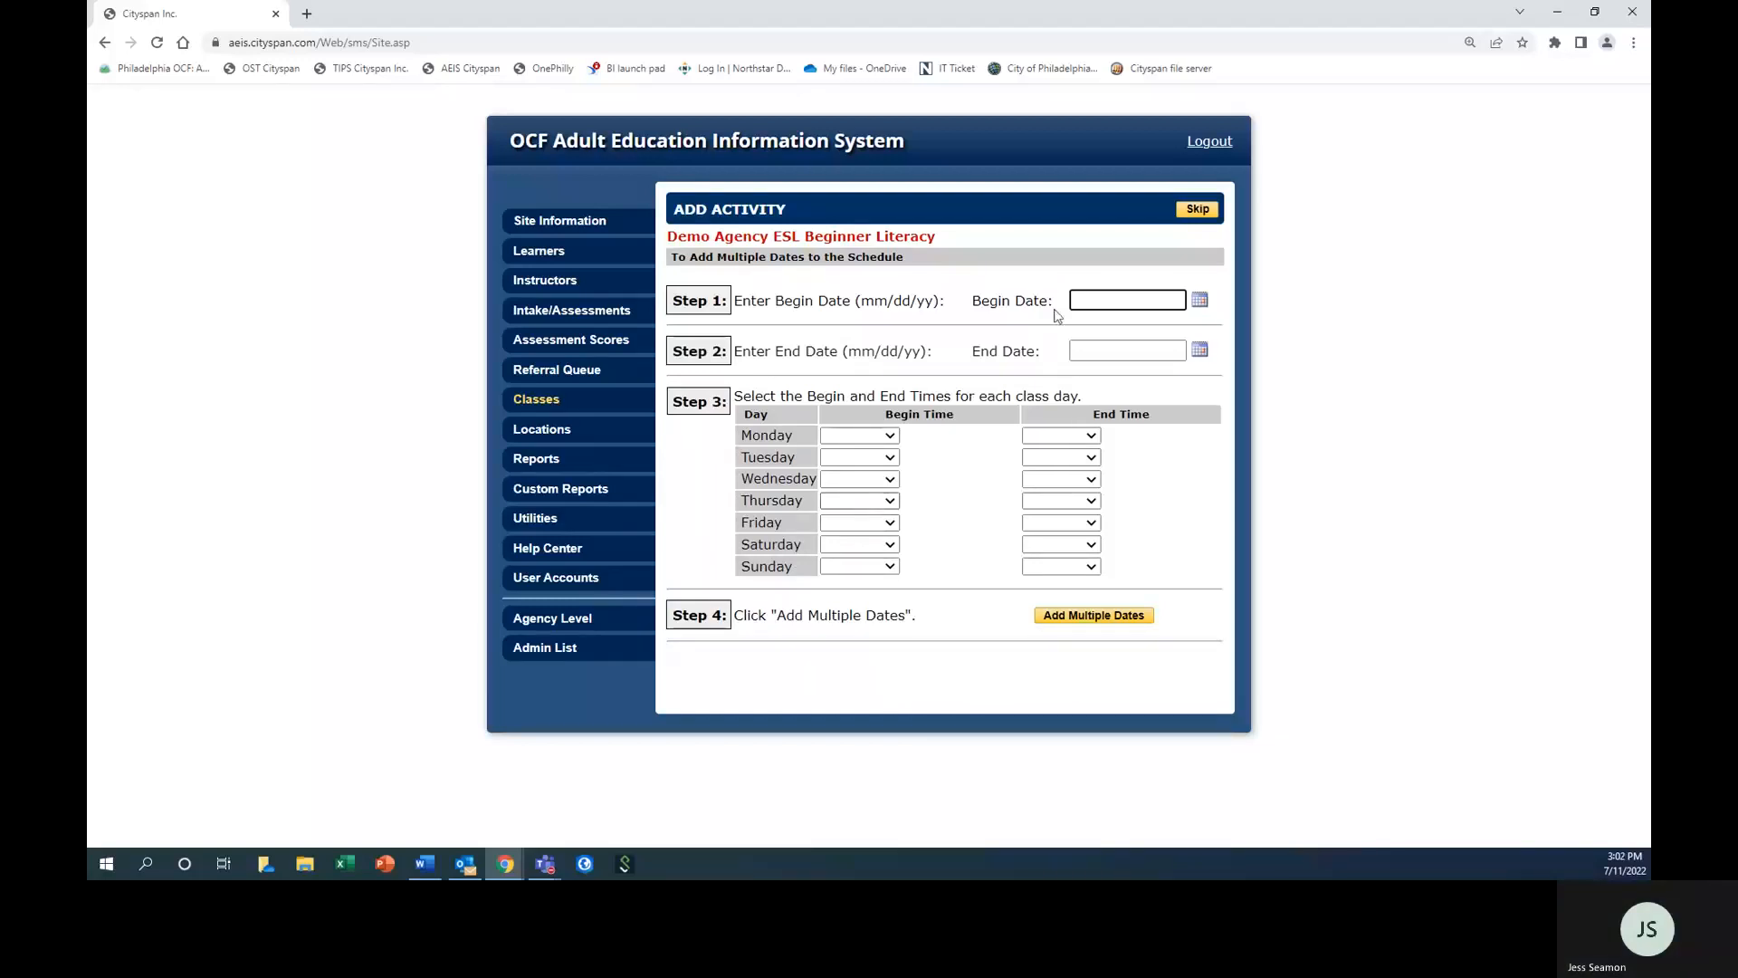
pyautogui.click(1200, 301)
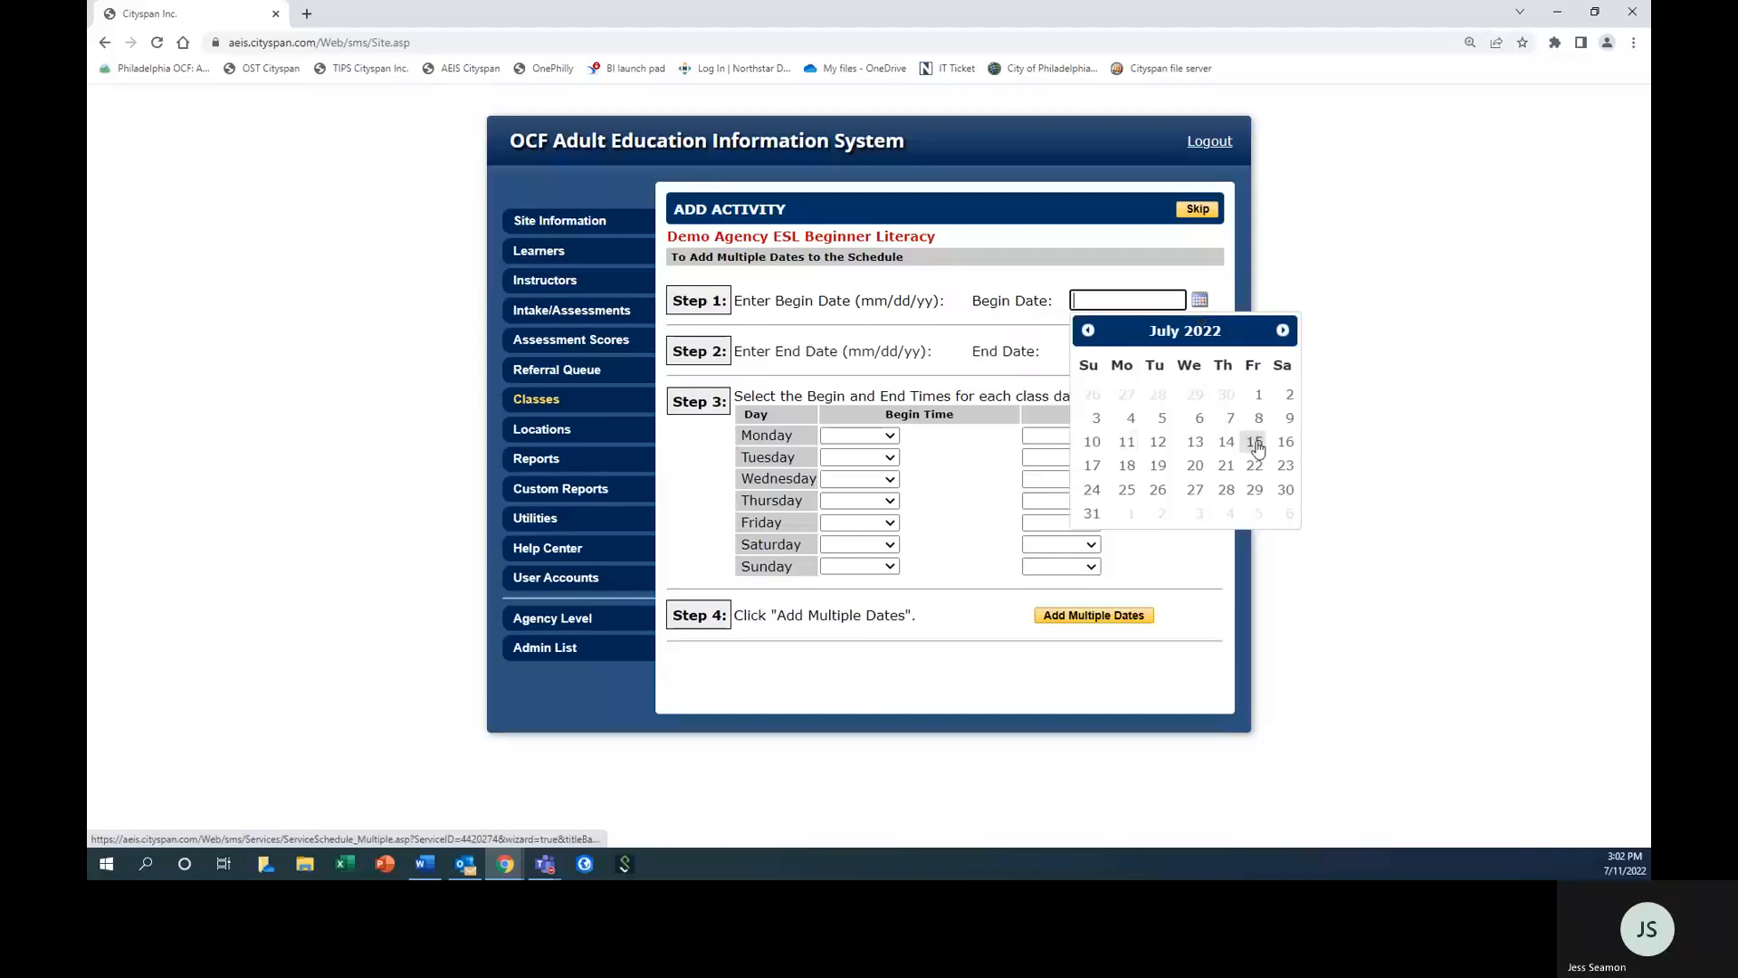
pyautogui.click(1257, 444)
pyautogui.click(1200, 352)
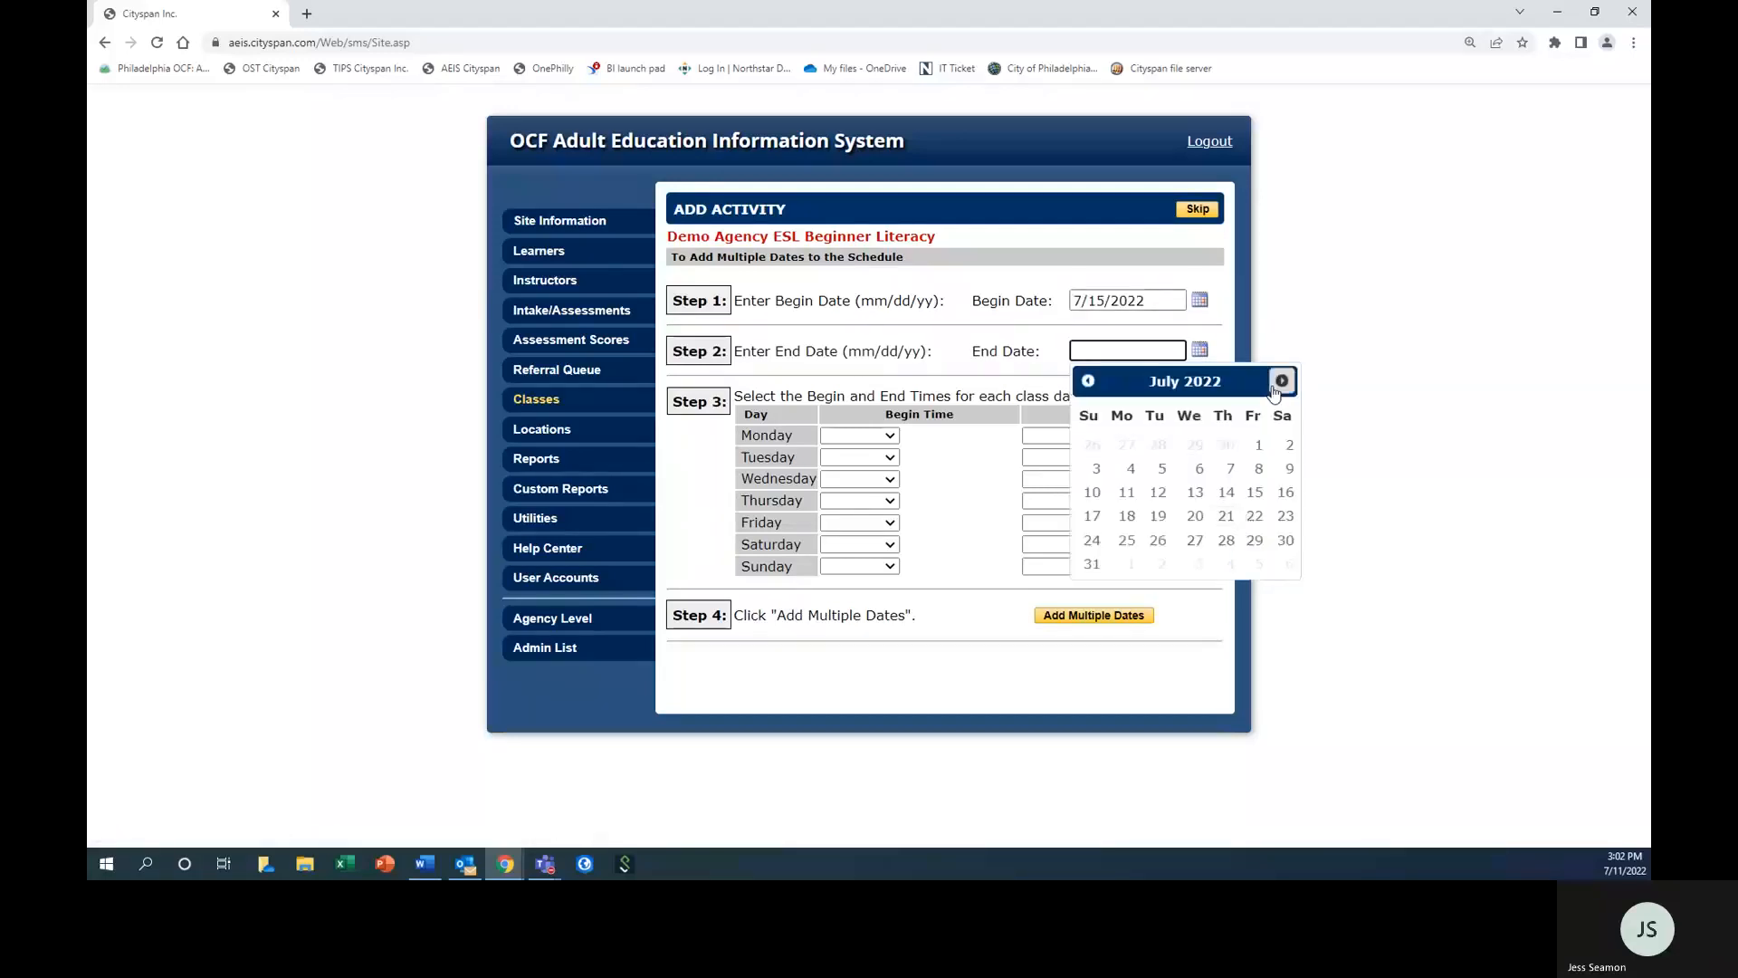
pyautogui.click(1282, 381)
pyautogui.click(1258, 498)
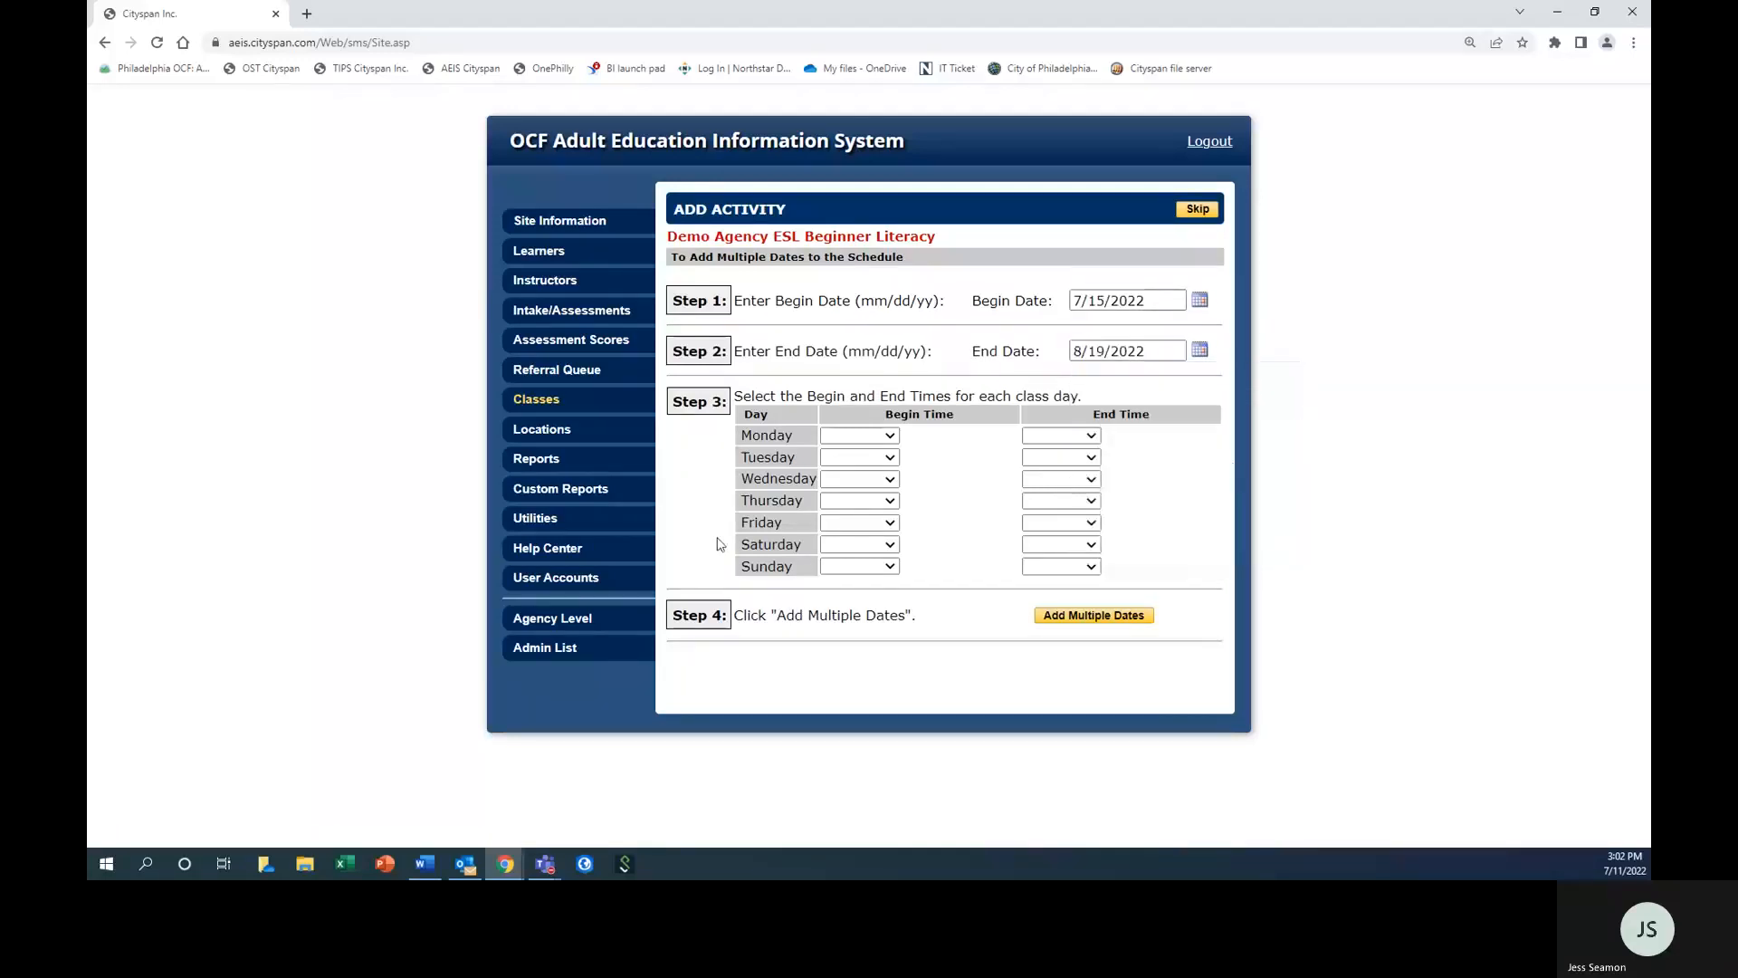
# Set the Friday class time from 12:00 PM to 1:15 PM and add the multiple dates to the schedule.
pyautogui.click(833, 525)
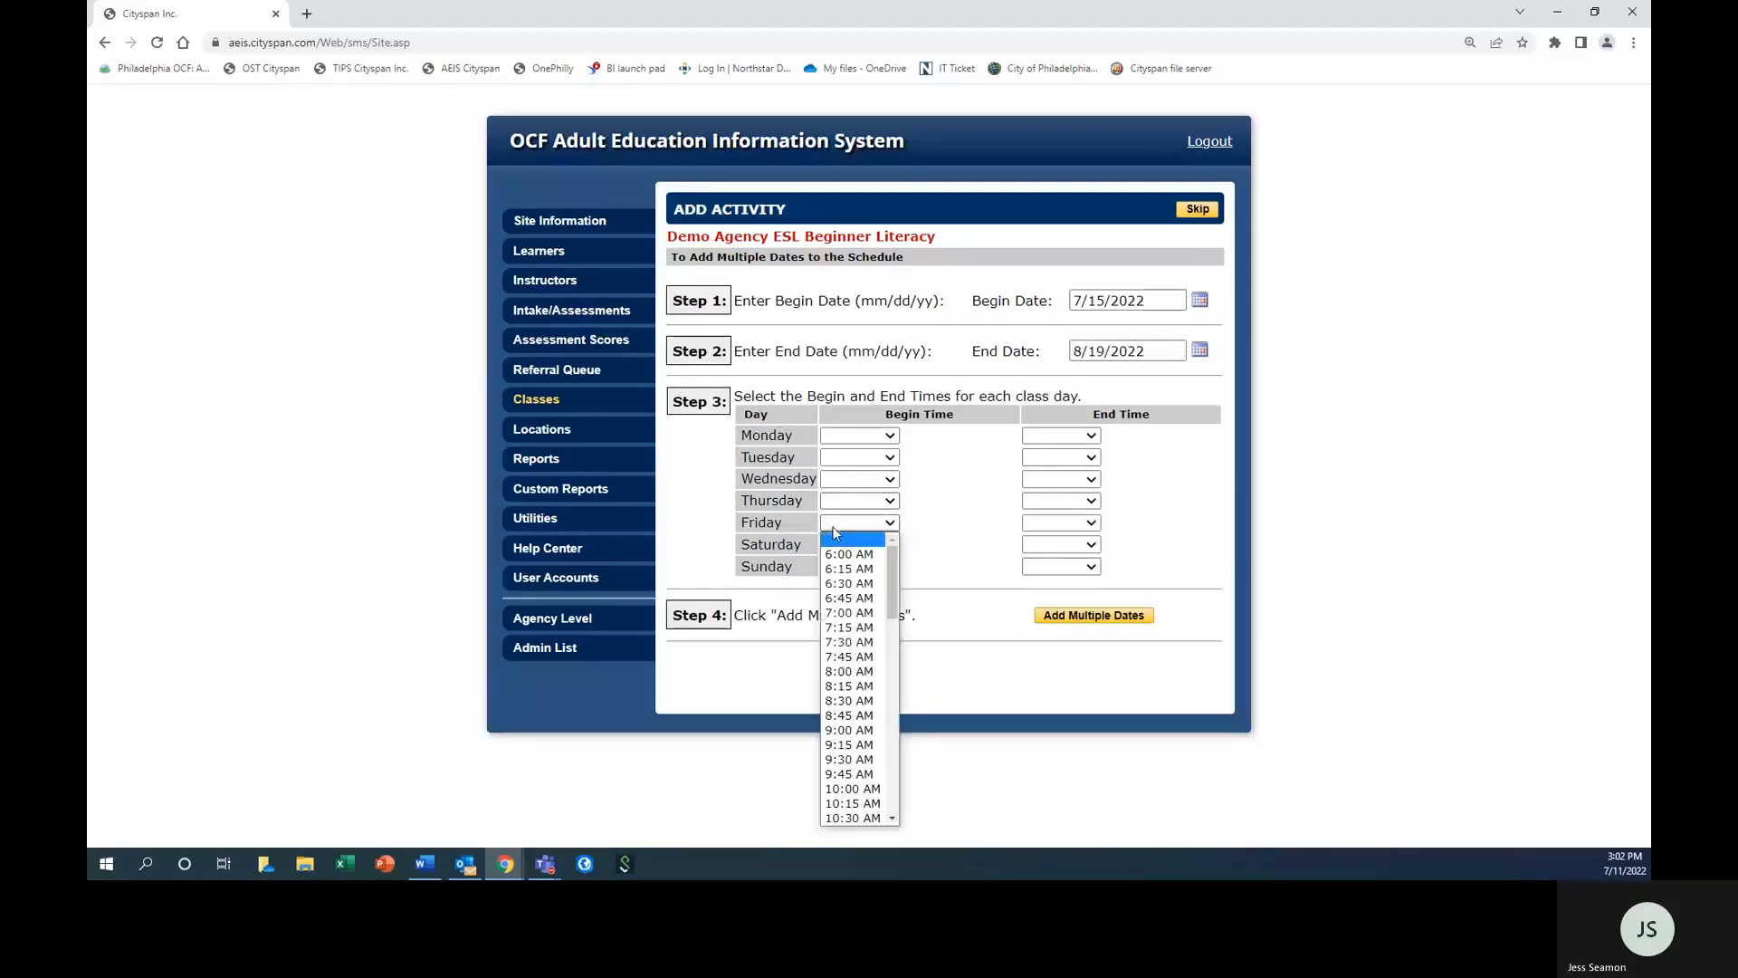
pyautogui.scroll(-3, 851, 760)
pyautogui.click(850, 756)
pyautogui.click(1023, 525)
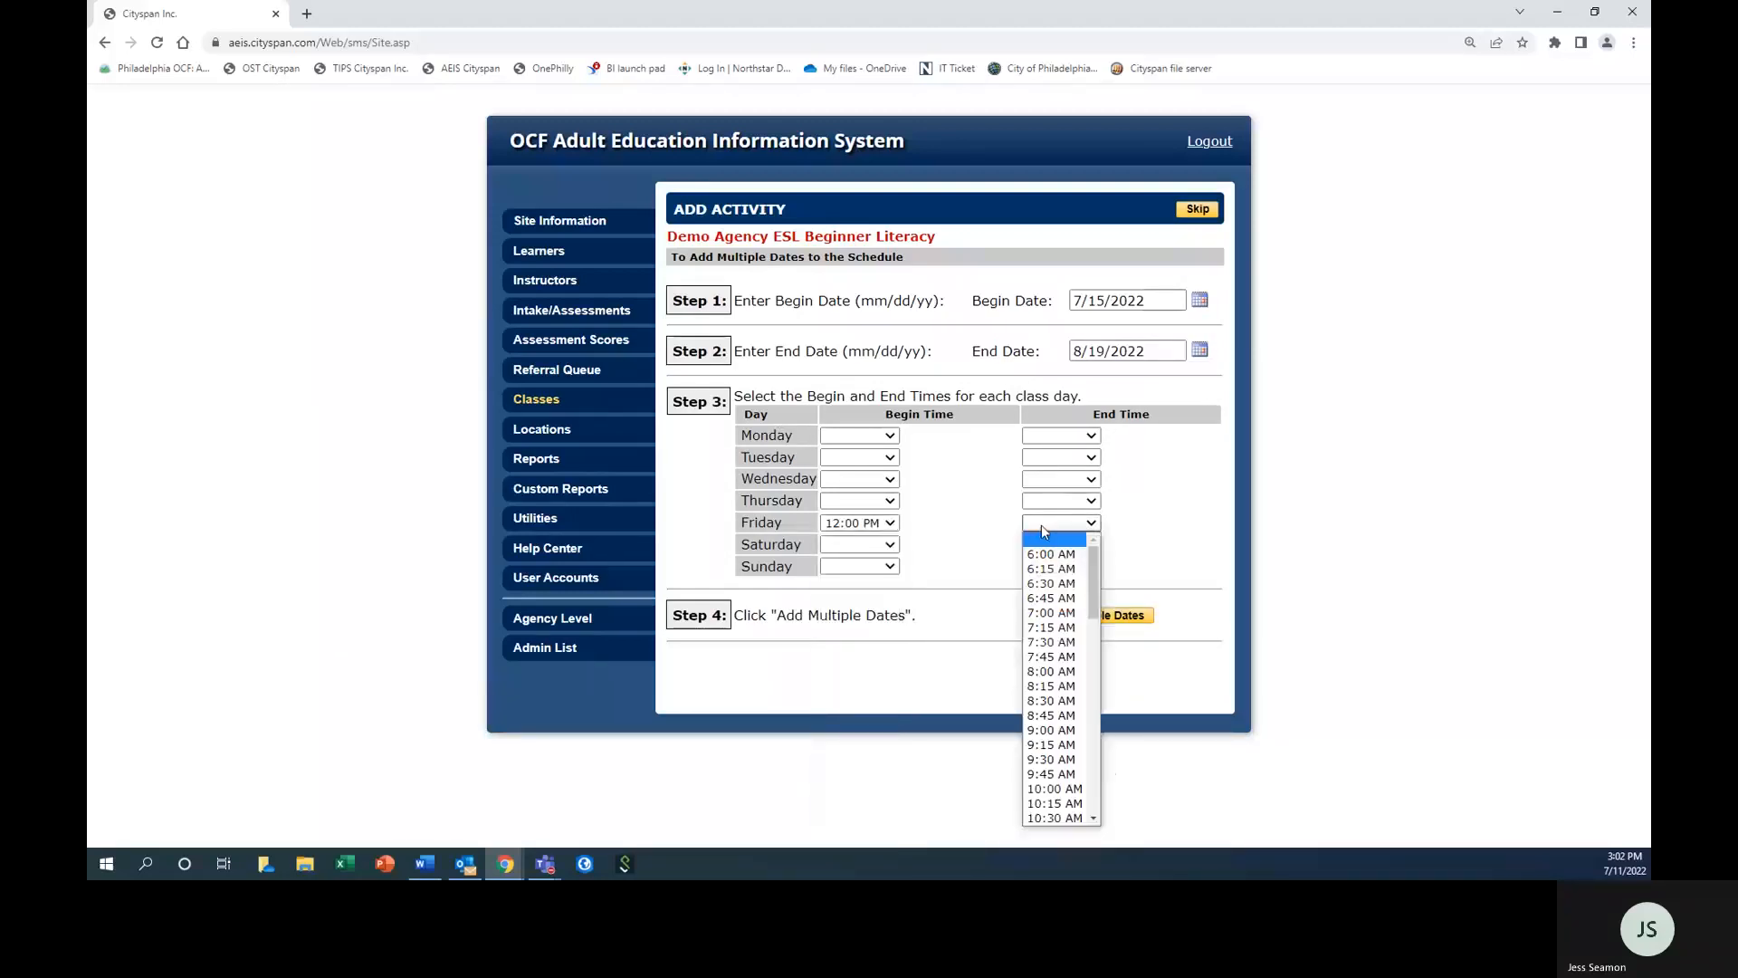
pyautogui.scroll(-3, 1059, 787)
pyautogui.click(1055, 817)
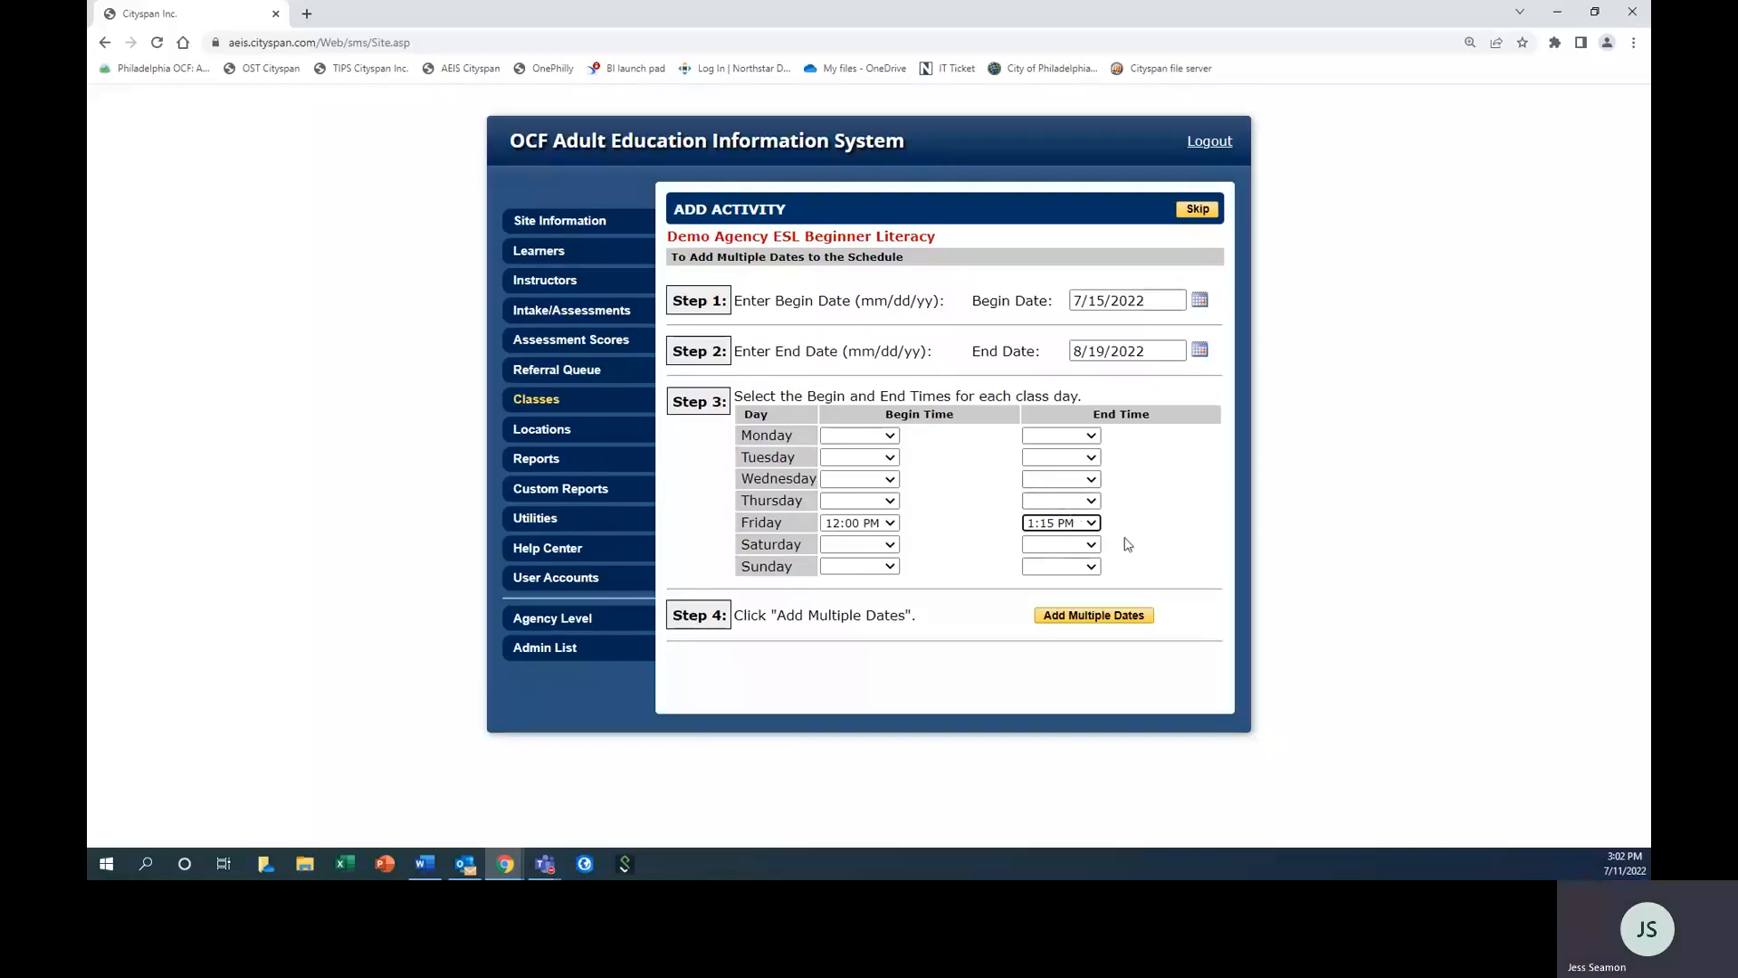
pyautogui.click(1101, 624)
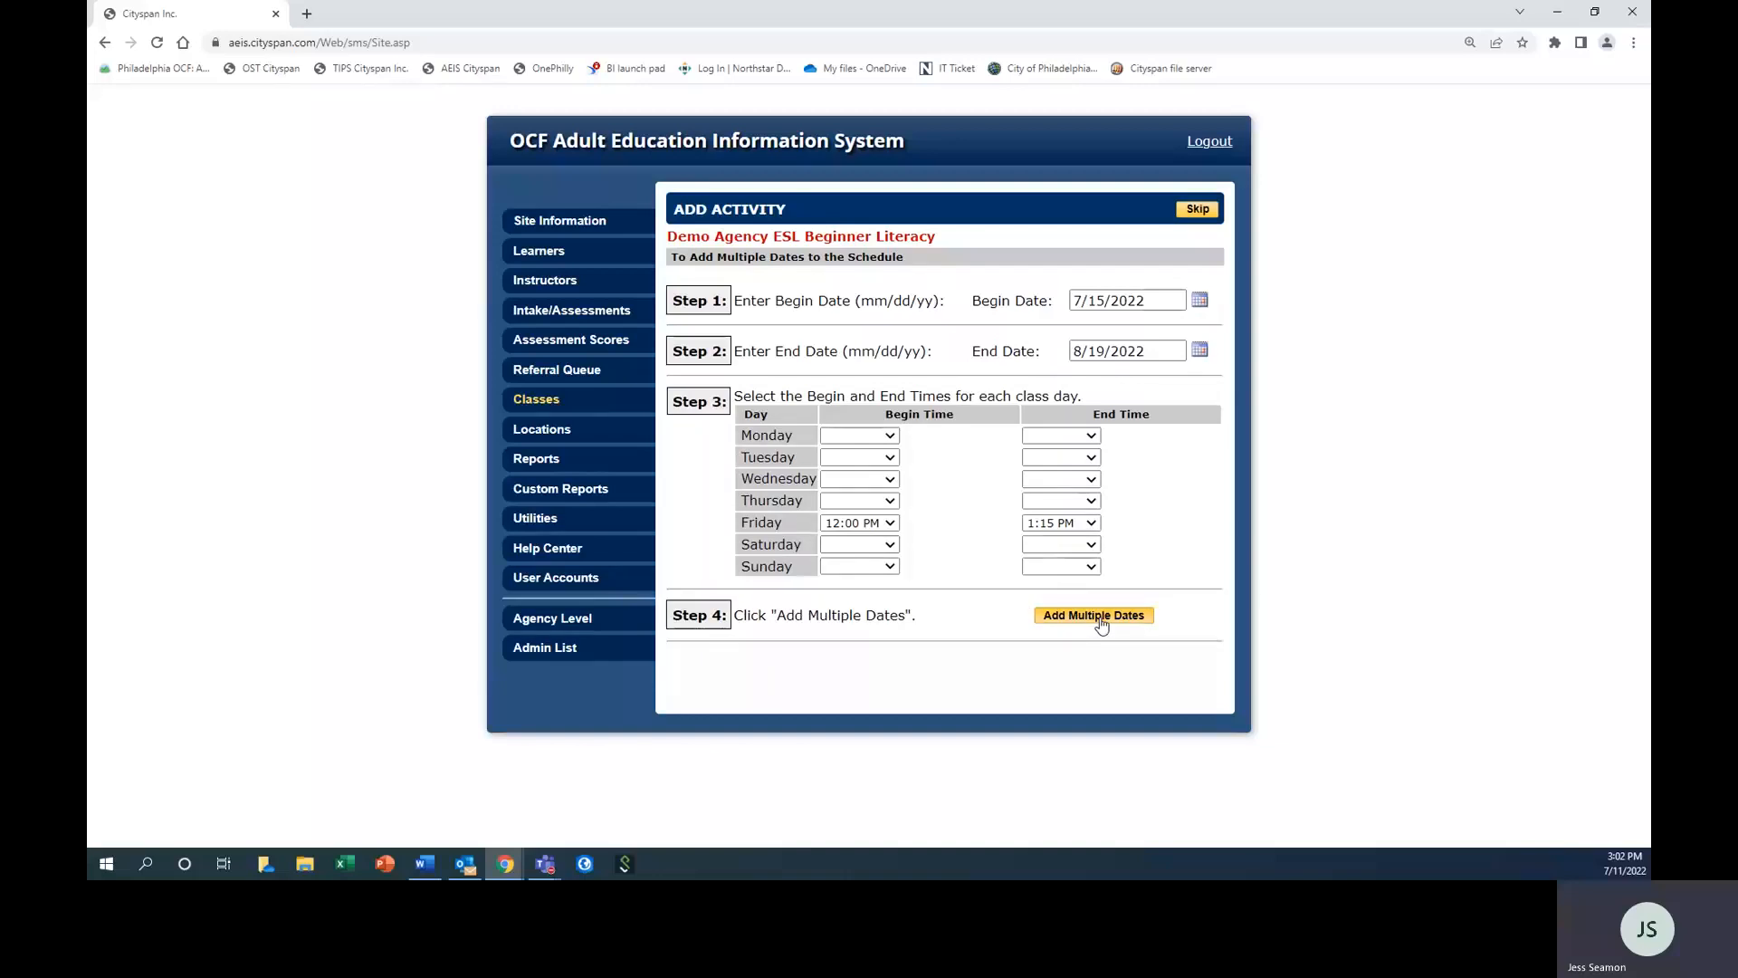